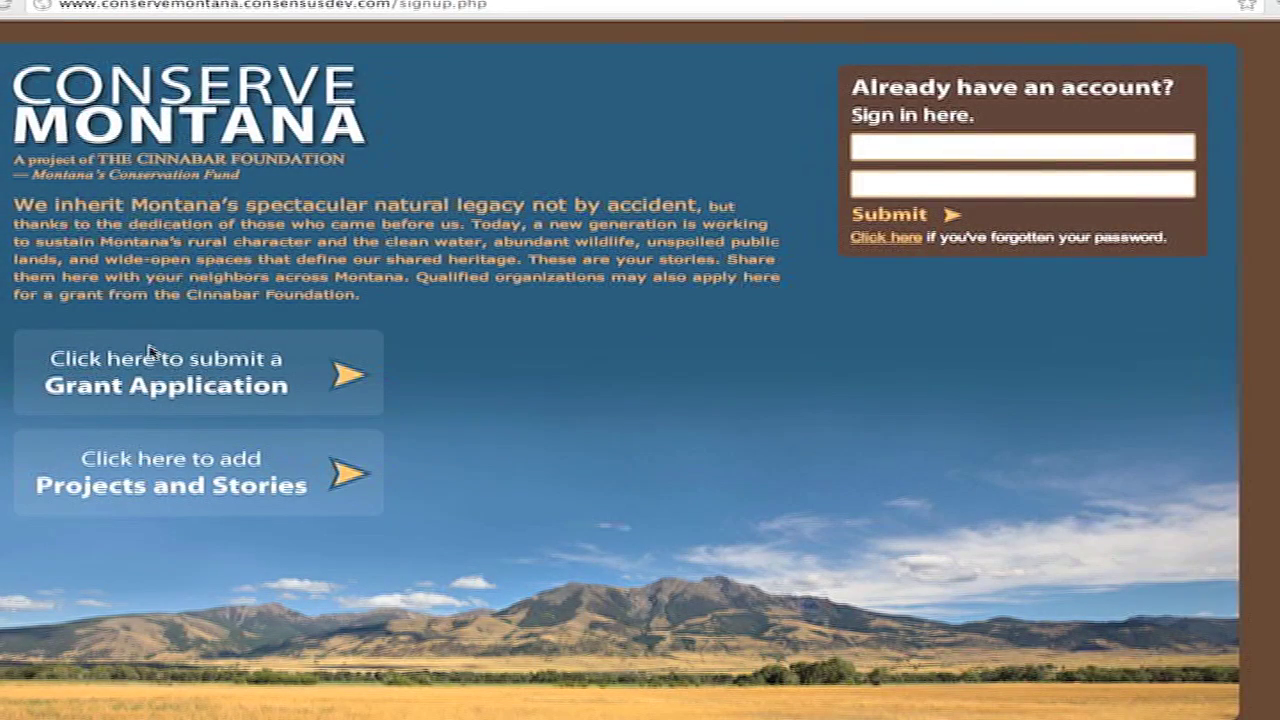
Step: Open the Grant Application sign-up and enter the applicant's first name and last name
click(192, 383)
click(467, 393)
text(Jo)
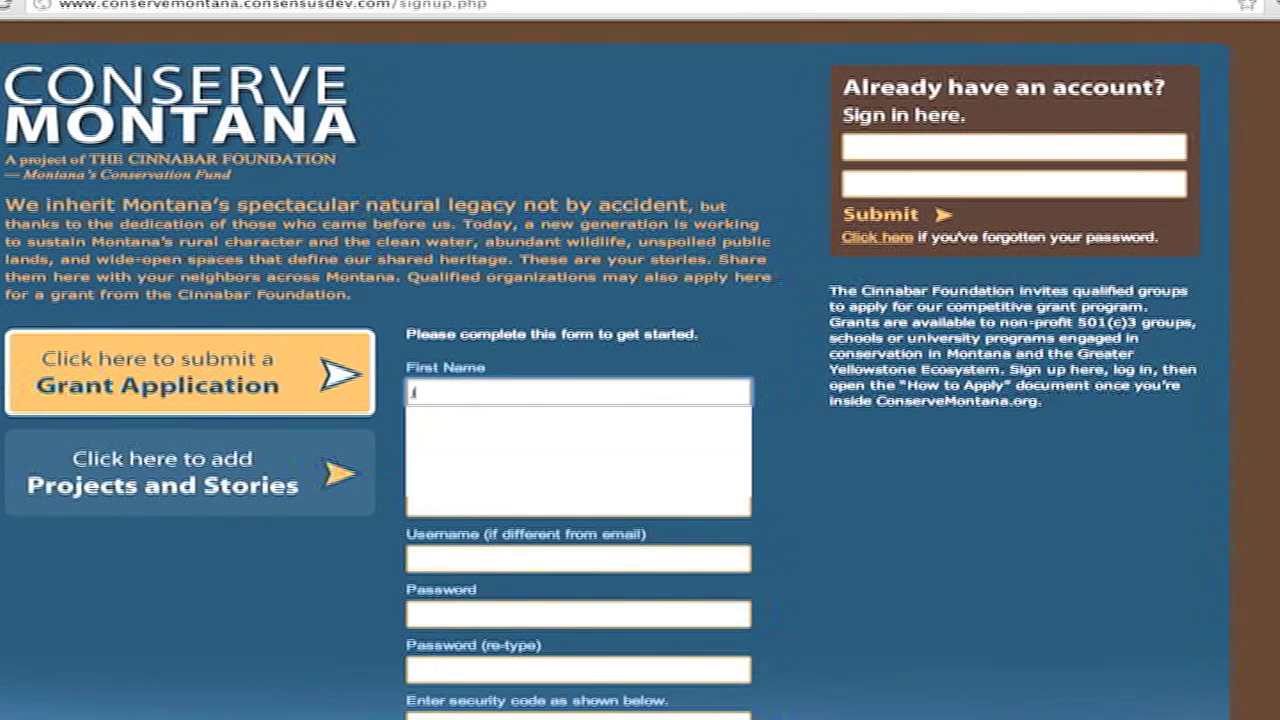
text(hn)
key(Tab)
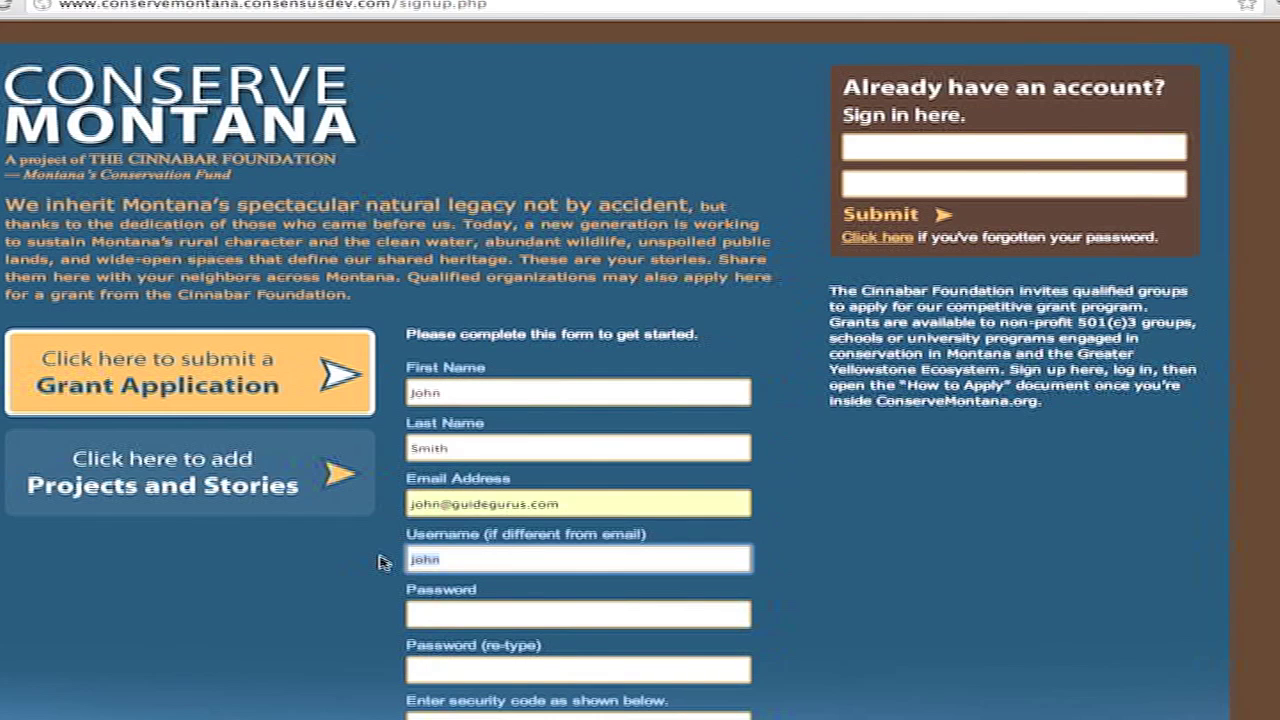
text(johnsm)
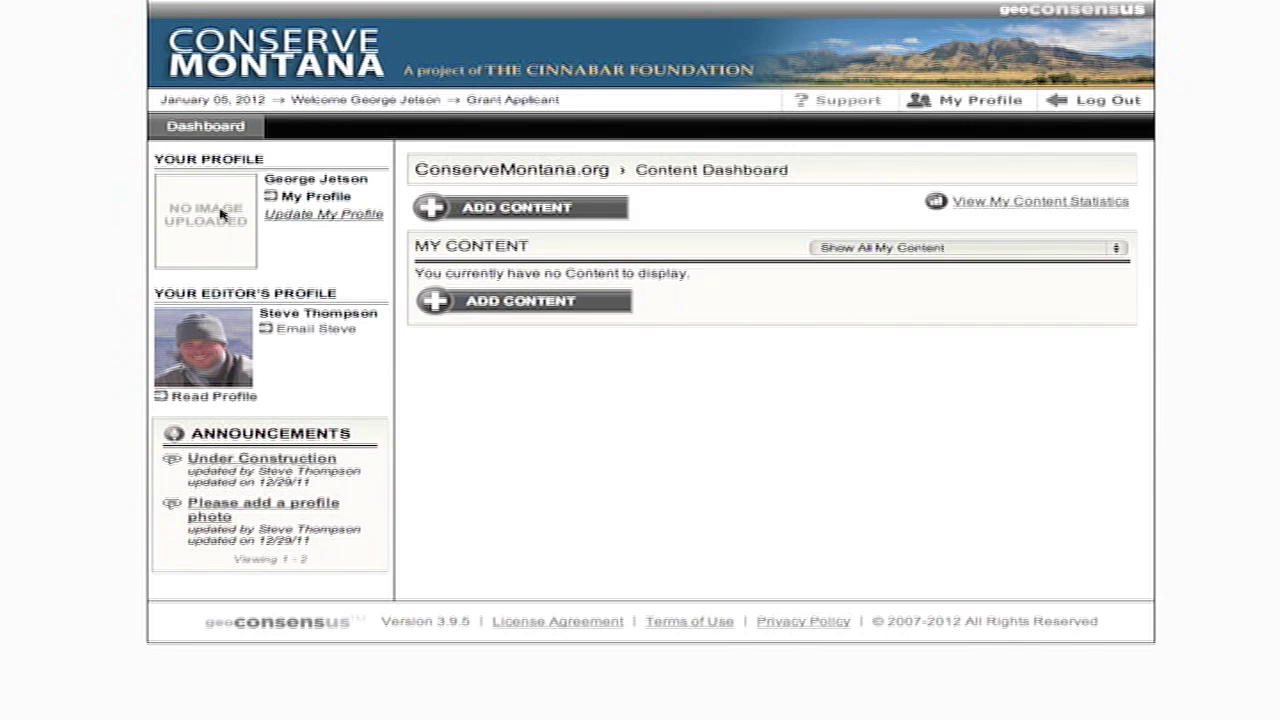
Step: Edit the profile to add a Why I Live Here answer and pick a profile image file
click(285, 215)
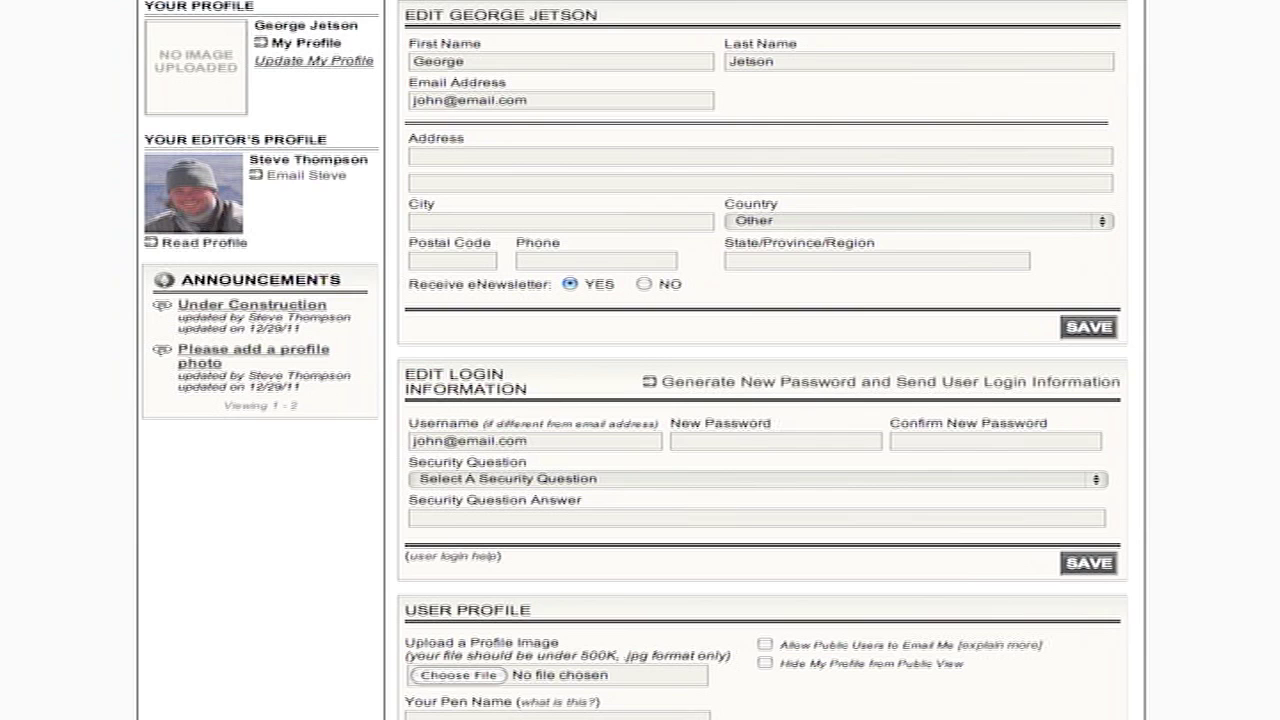
scroll(757, 400, down, 3)
click(757, 563)
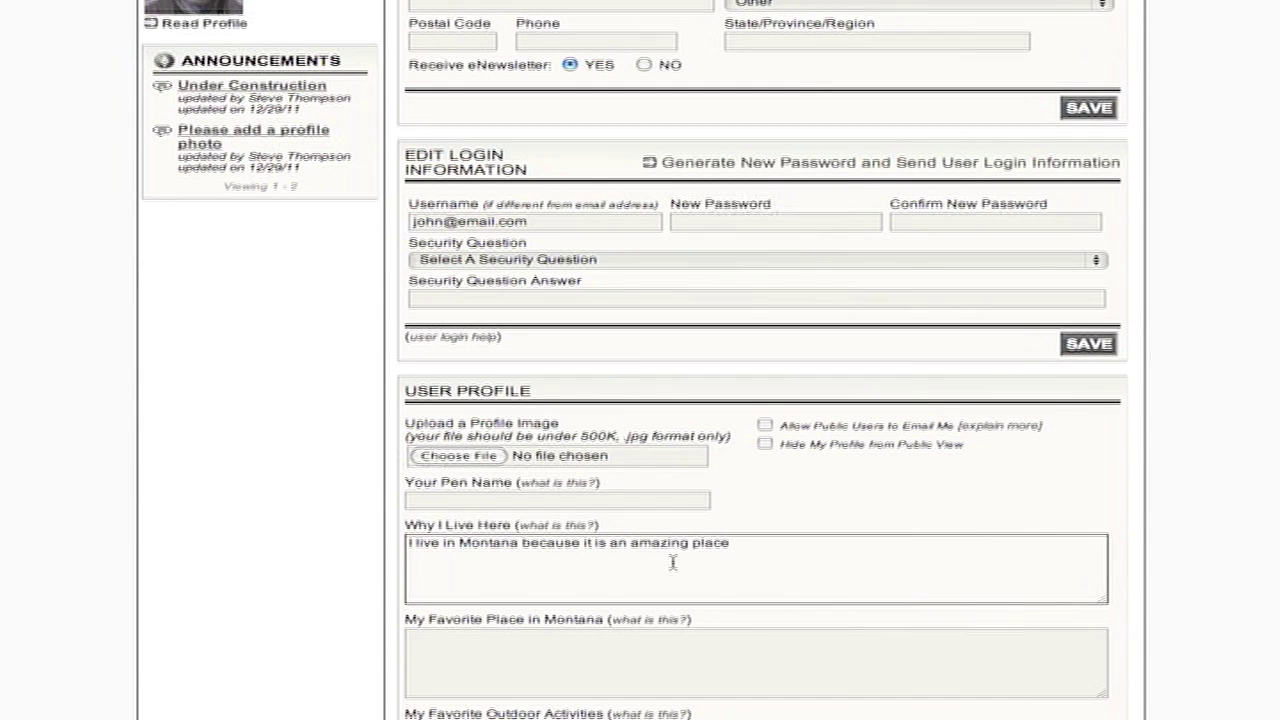
click(429, 526)
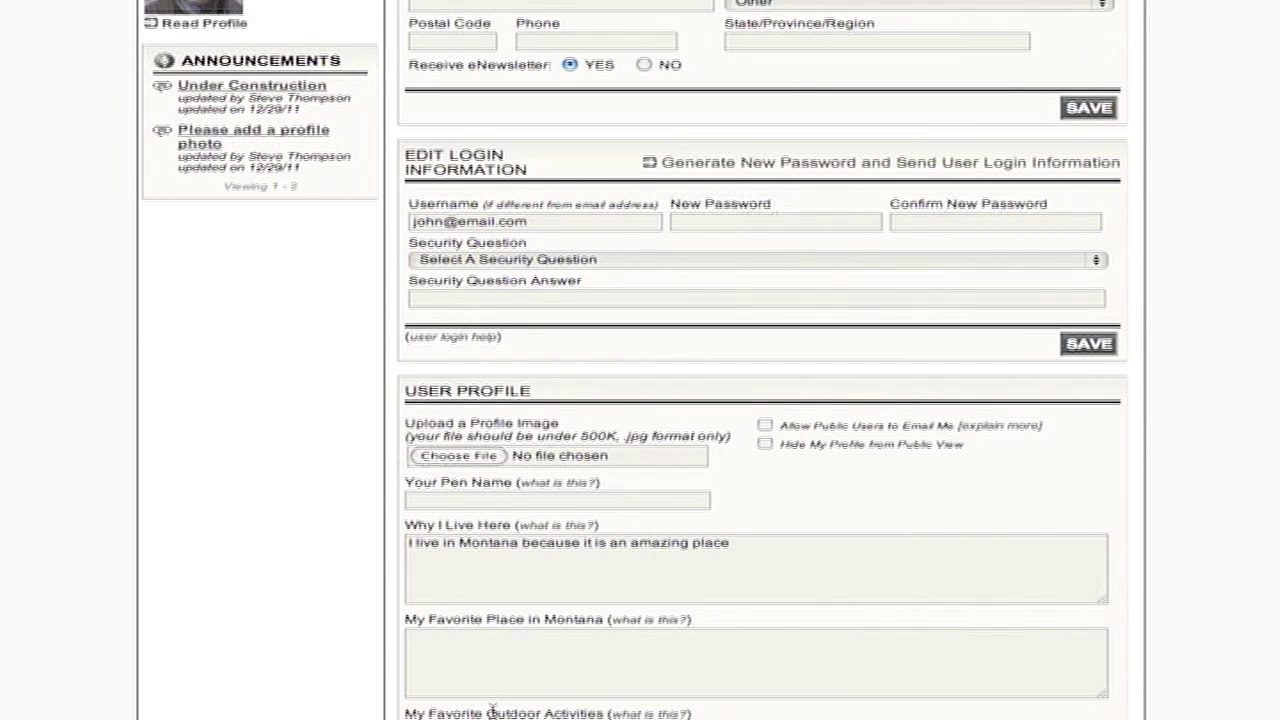
click(453, 456)
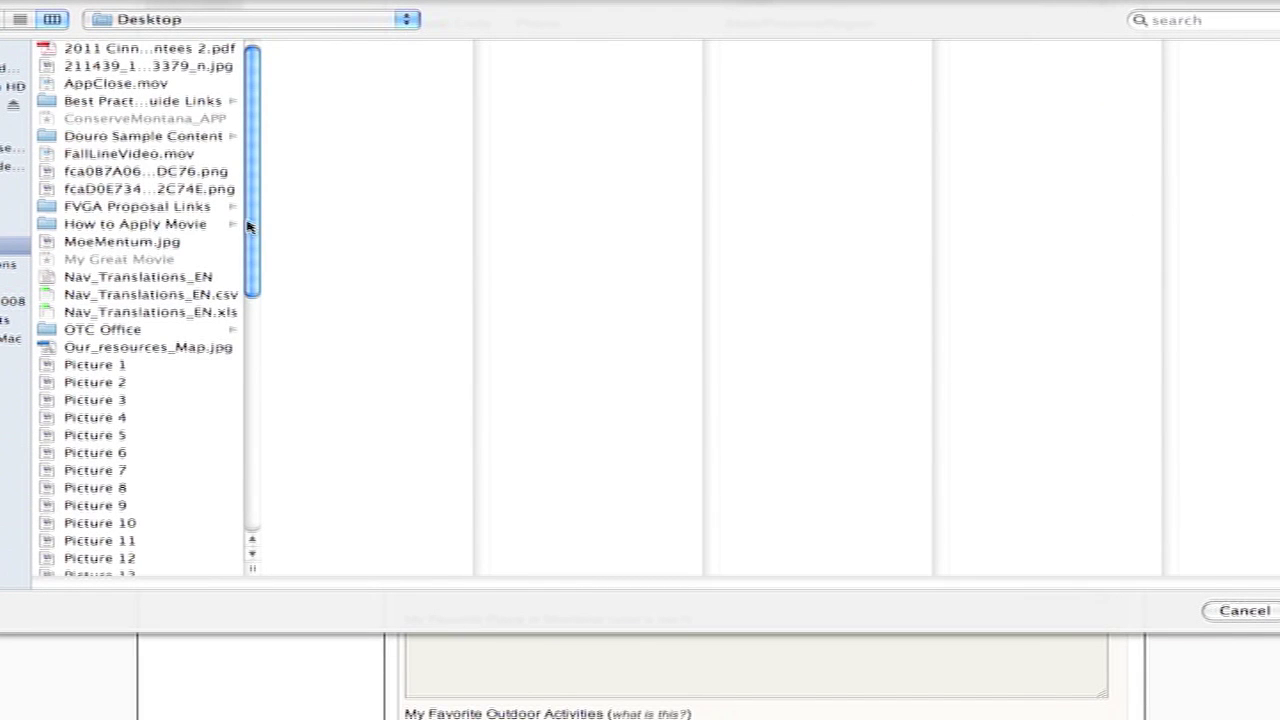
drag(253, 225, 254, 534)
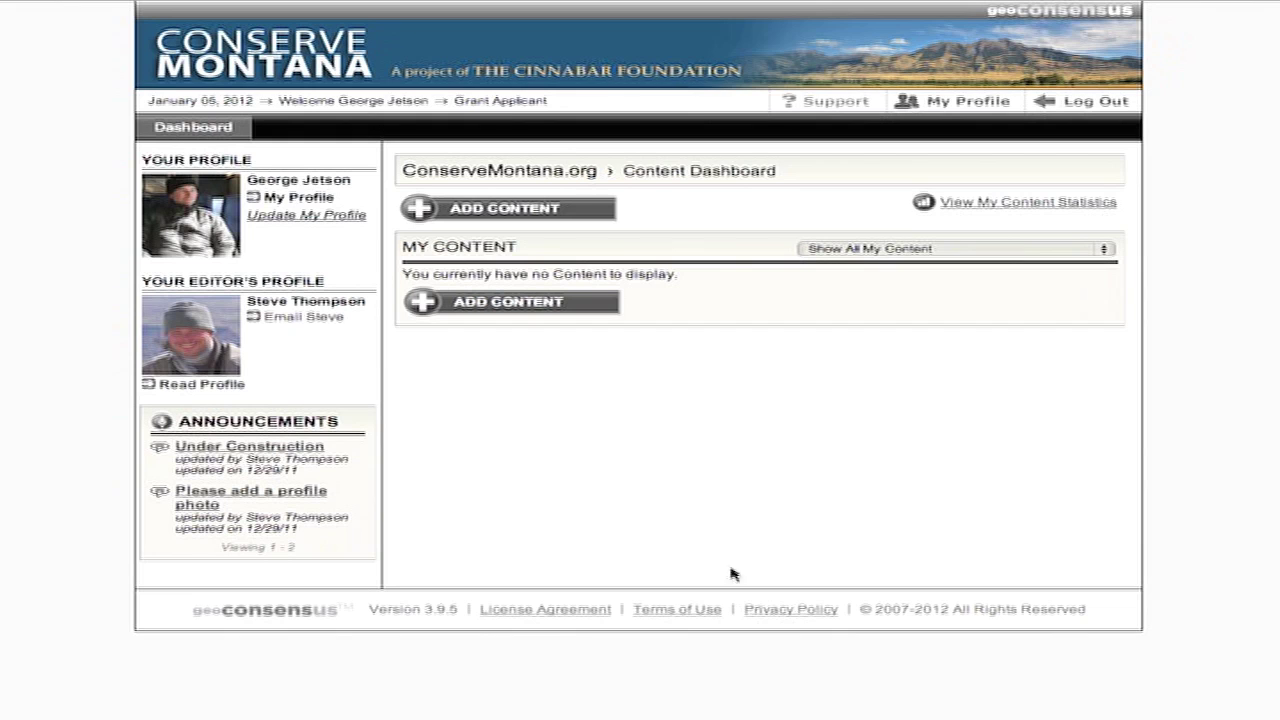
Step: Add new content and choose the Partners in Conservation - Non-Profit Group section
click(476, 213)
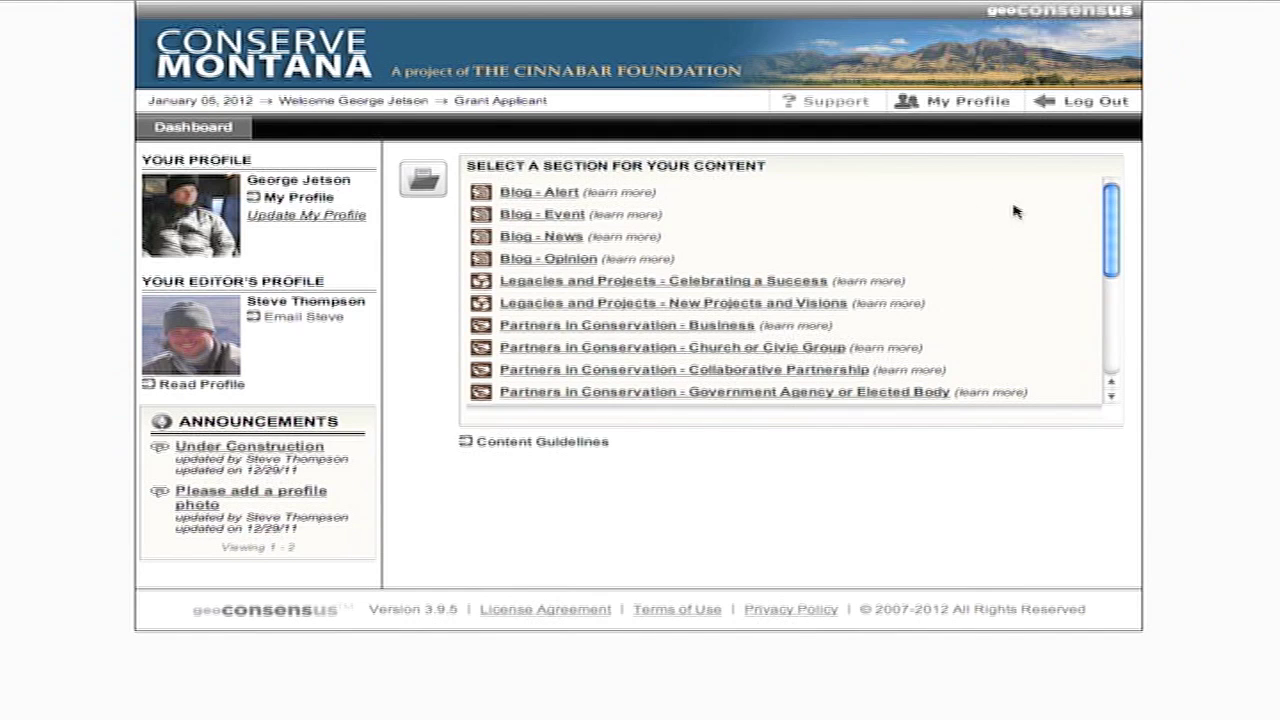
drag(1110, 202, 1107, 232)
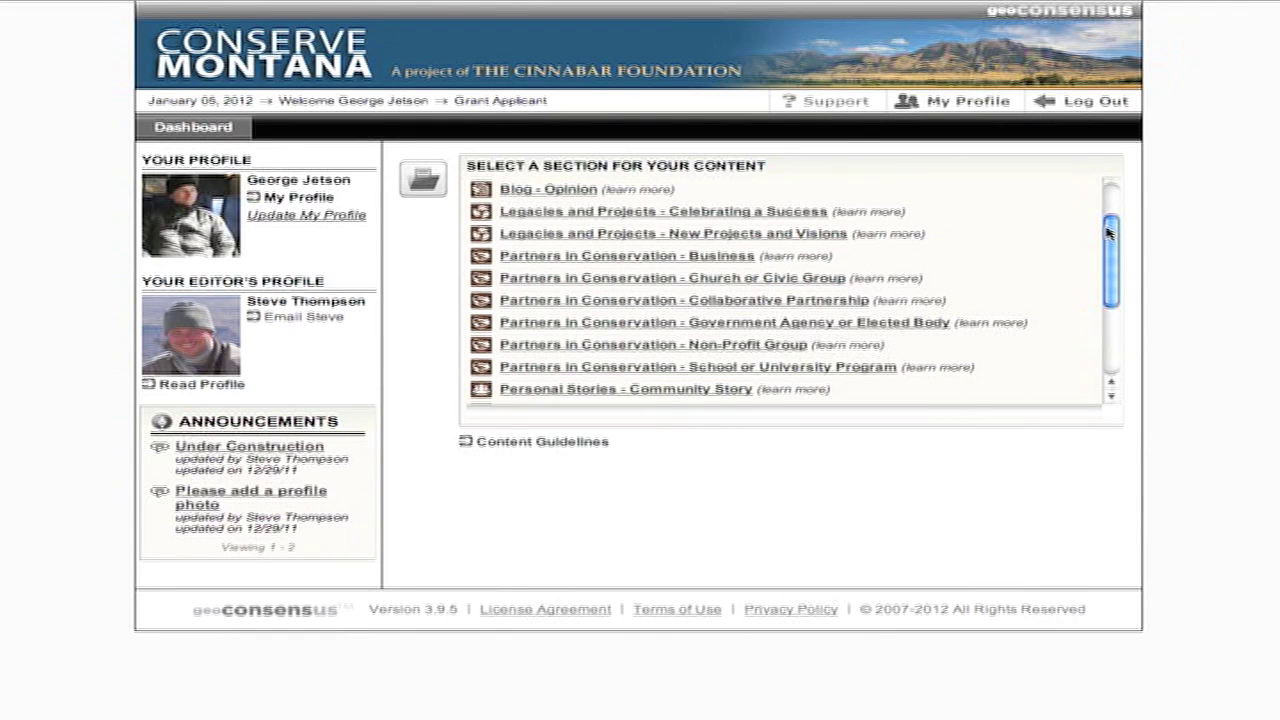
drag(1107, 232, 1107, 241)
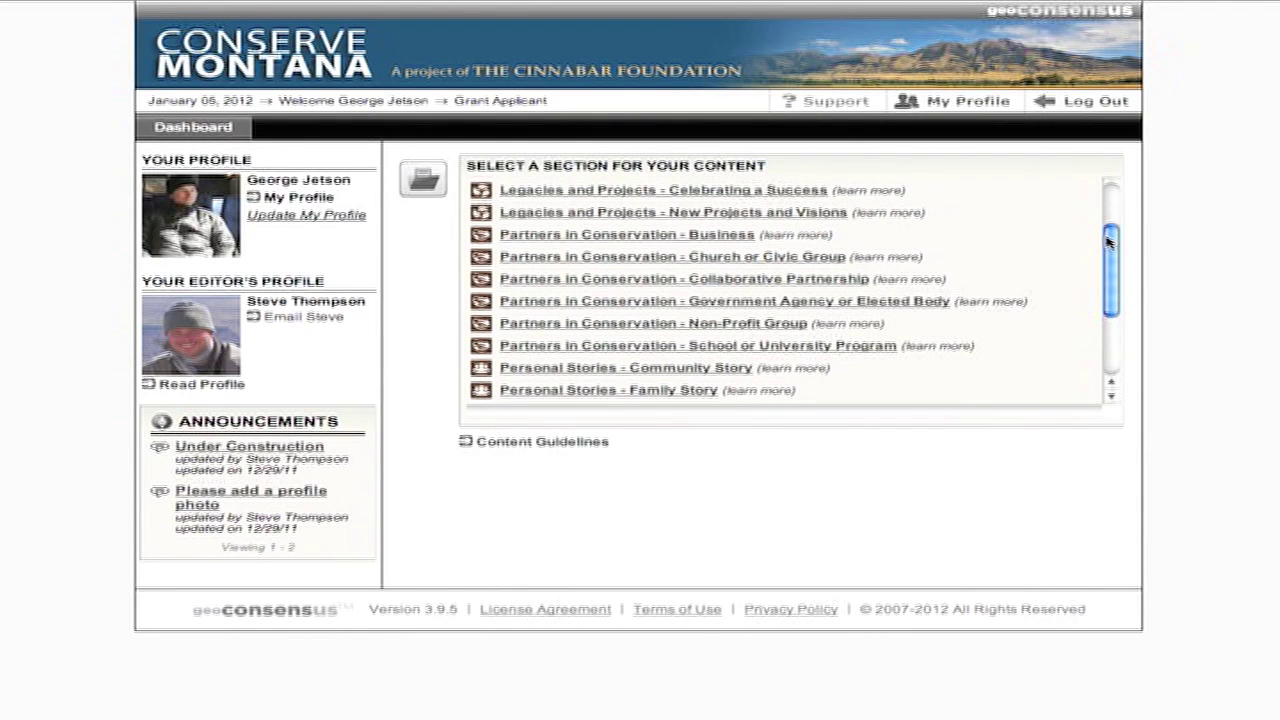
click(730, 324)
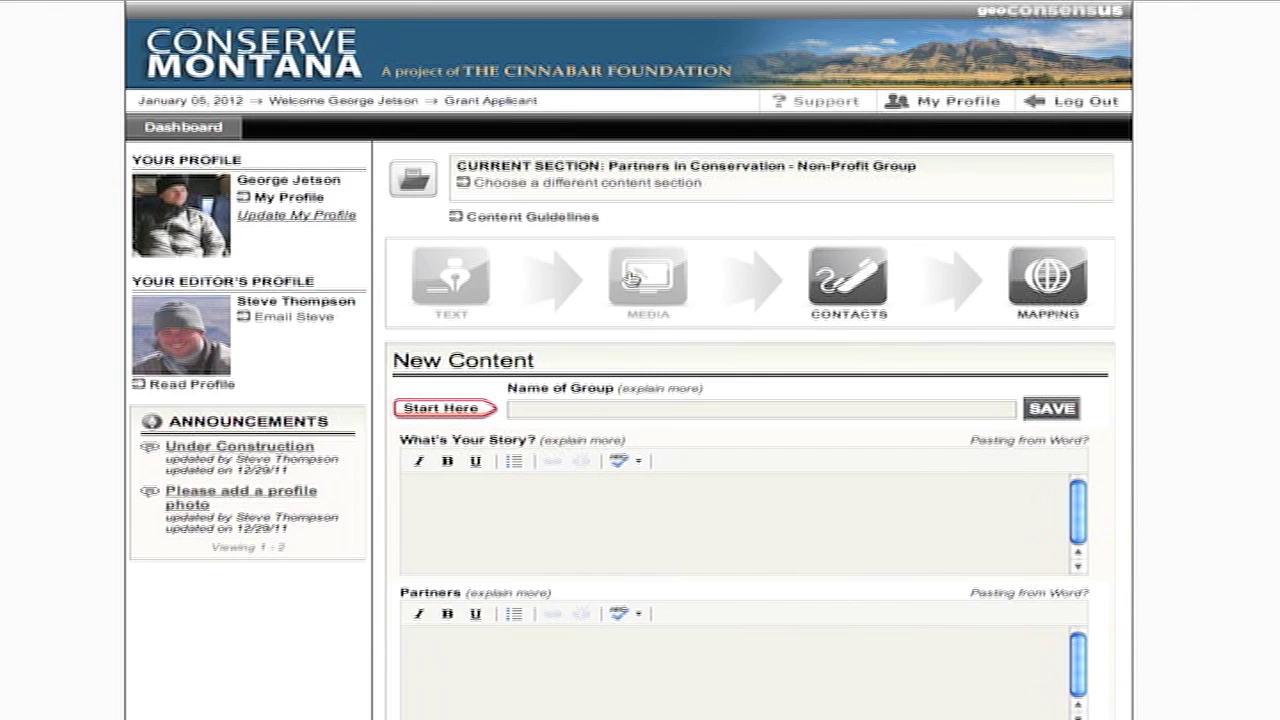
Step: Enter 'Trails Legacy' as the Name of Group and proceed to the media page
click(980, 409)
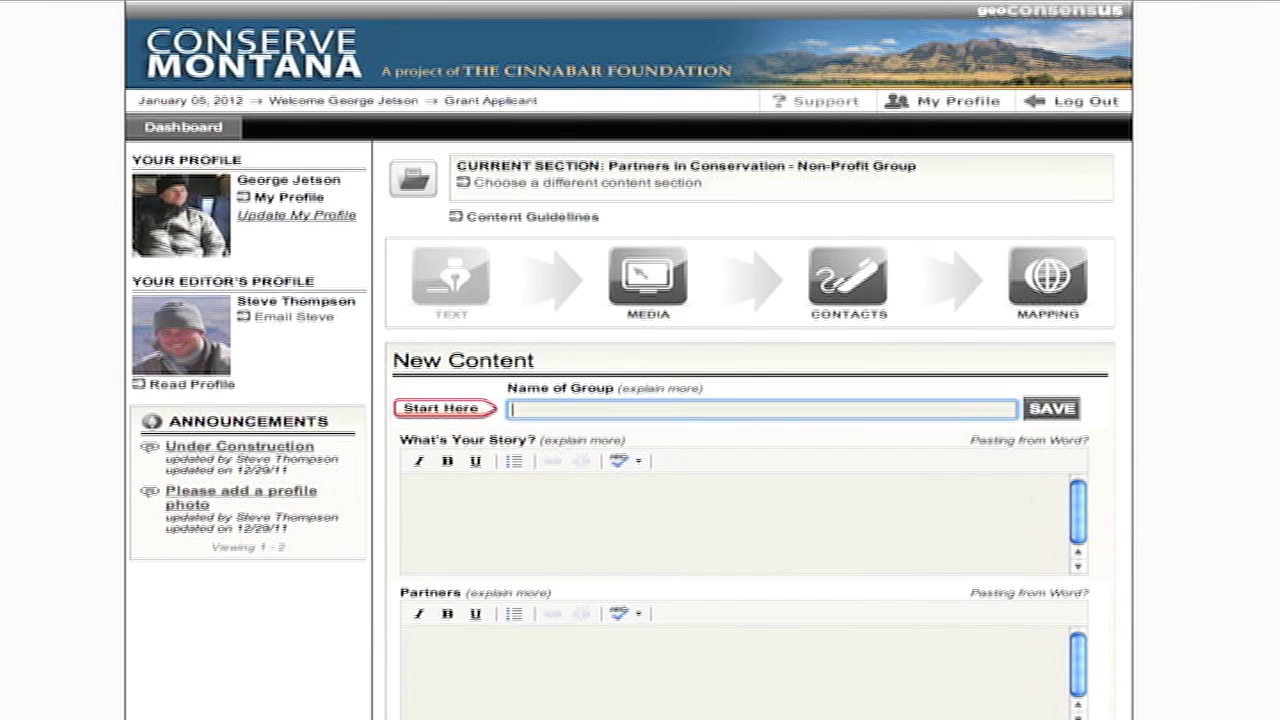
scroll(597, 285, down, 2)
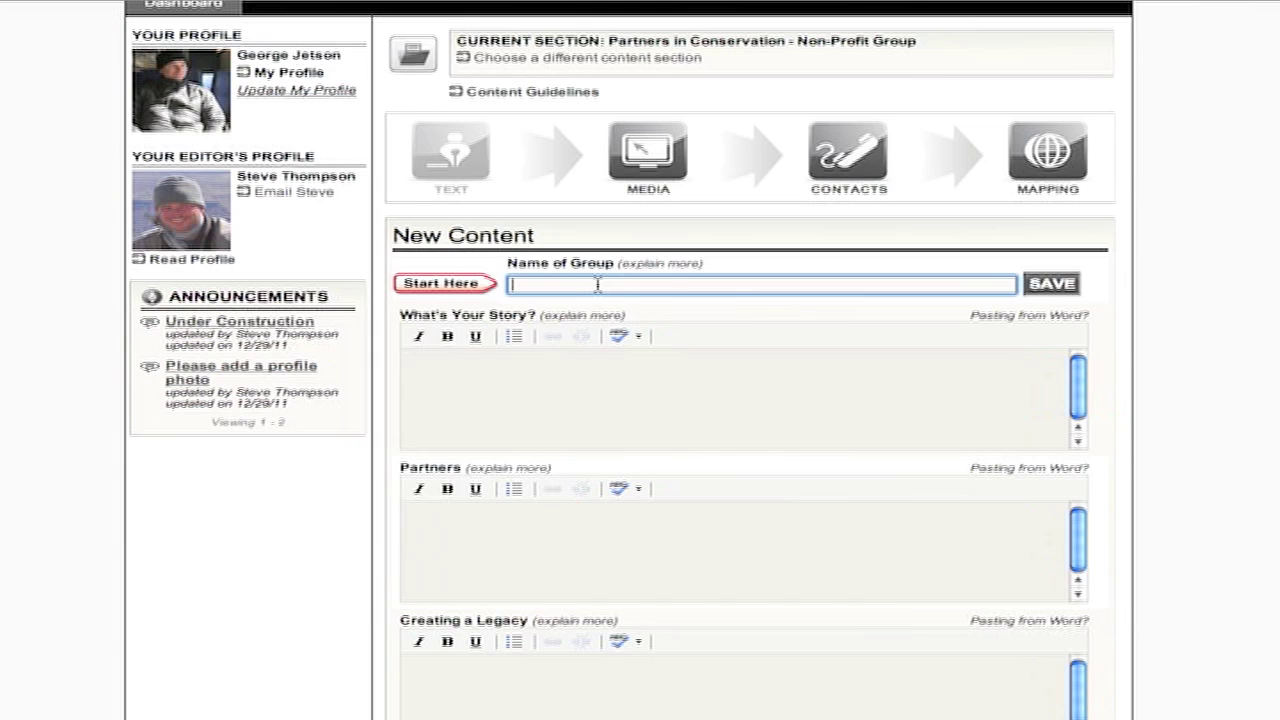
text(Trails Legacy)
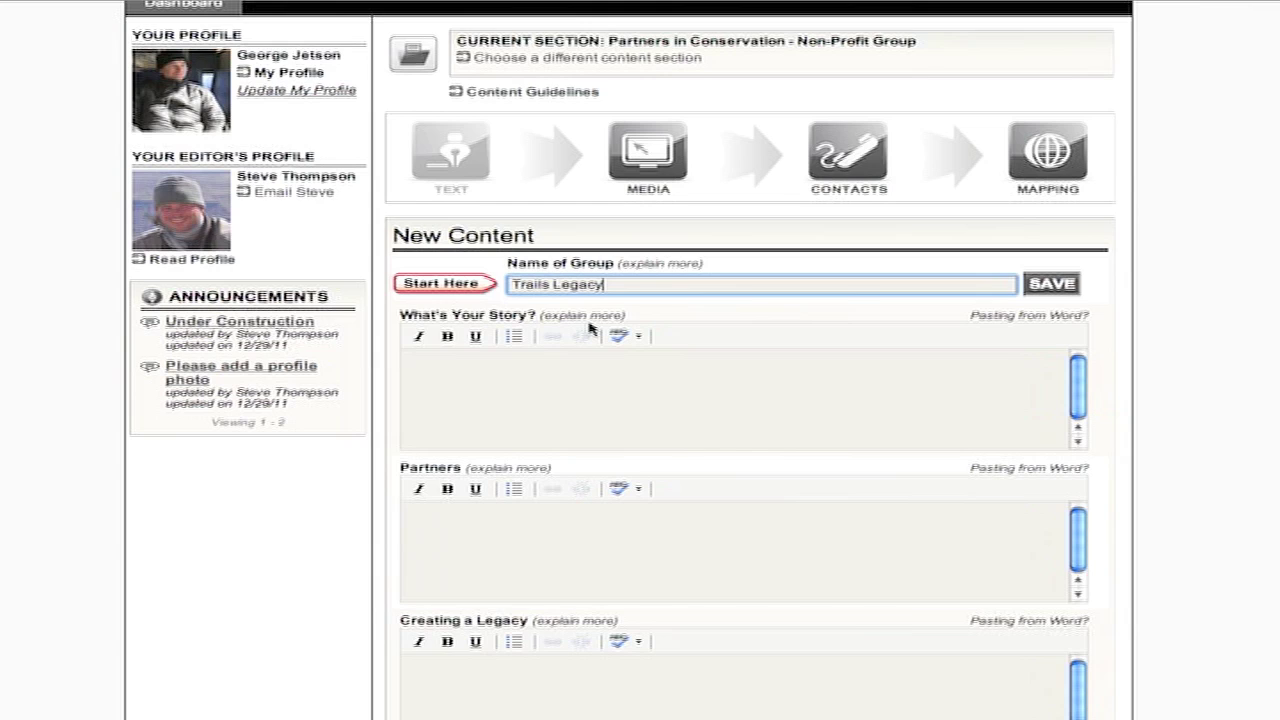
click(491, 412)
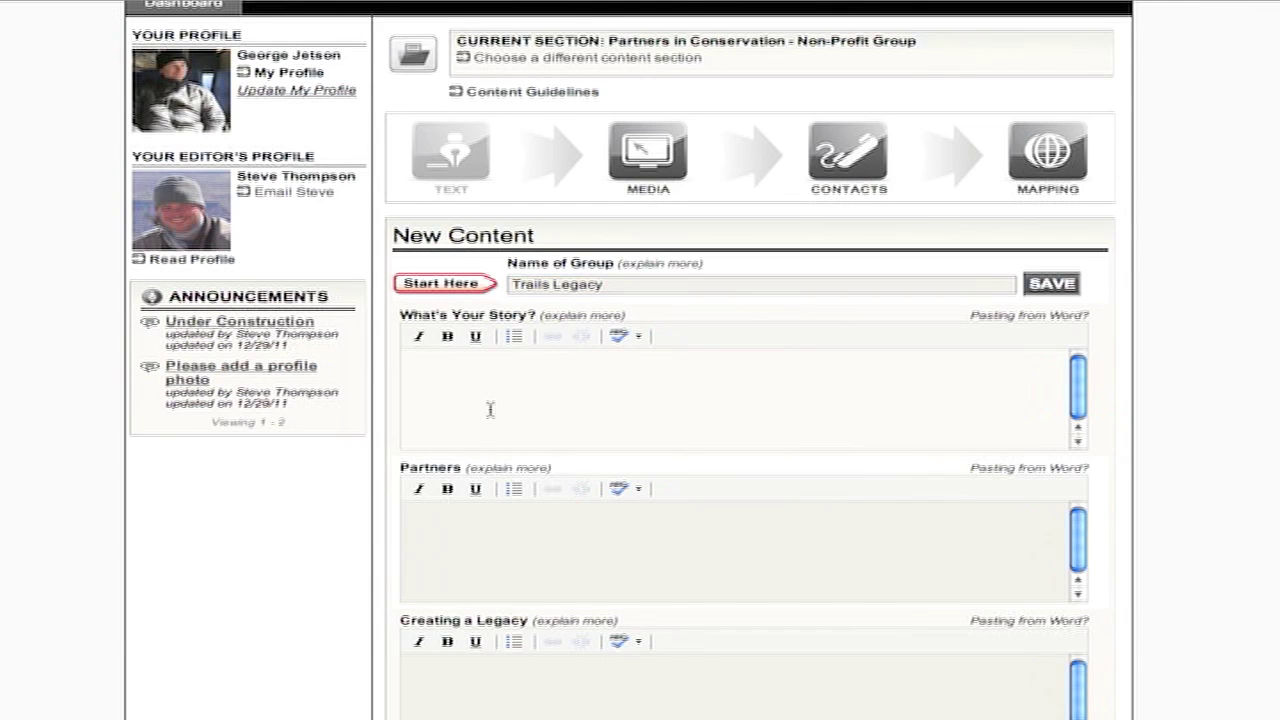
click(646, 150)
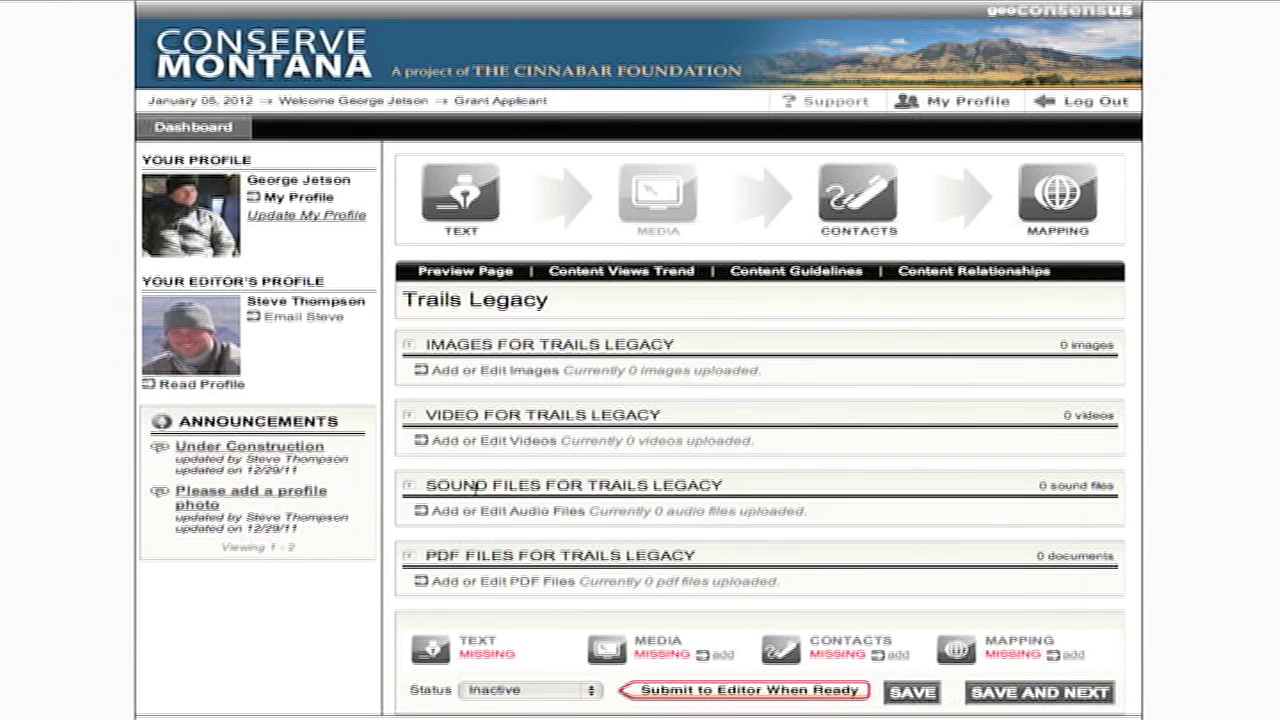
Step: Select Sidney_Pic.jpg as the image for Trails Legacy in the Images section
click(408, 345)
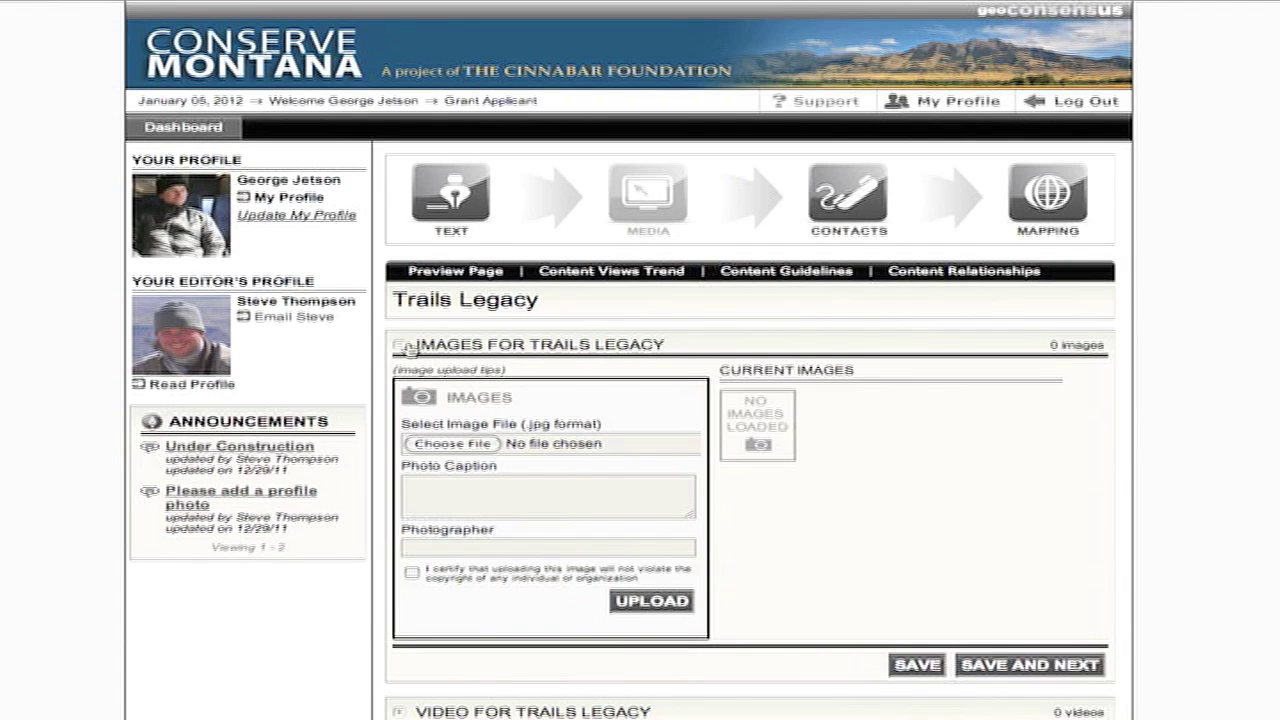
click(455, 444)
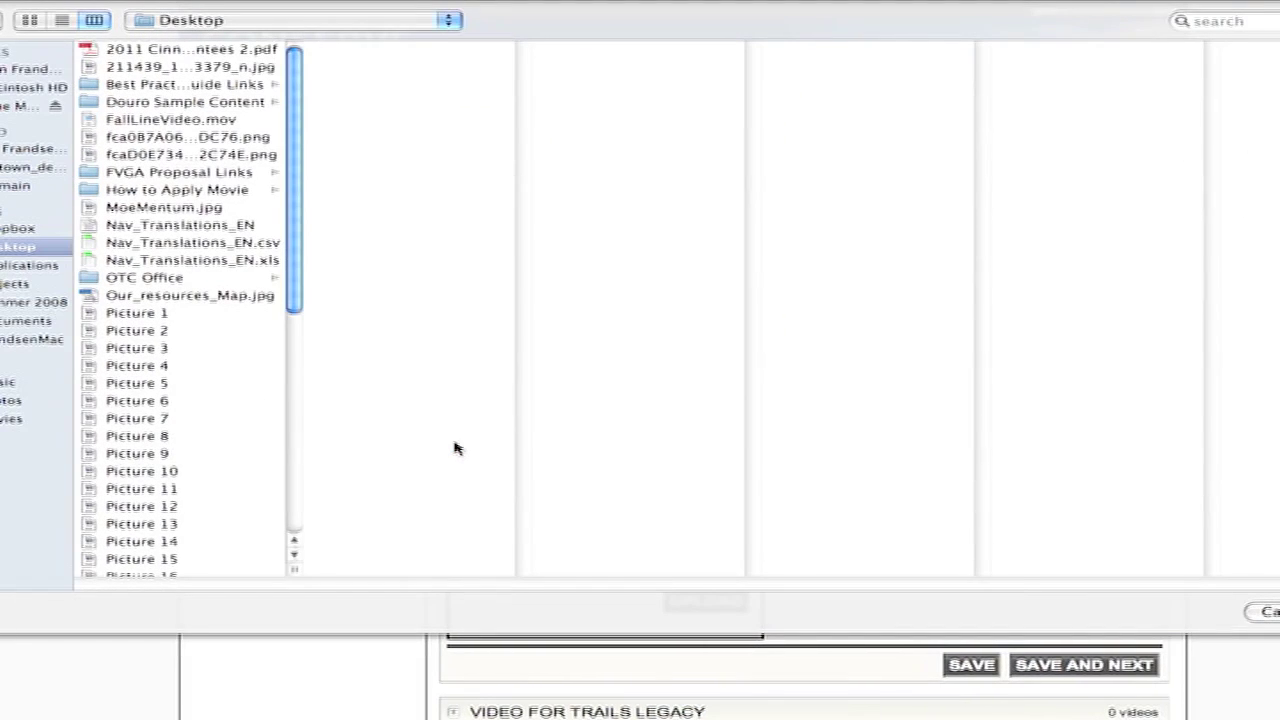
drag(297, 277, 294, 543)
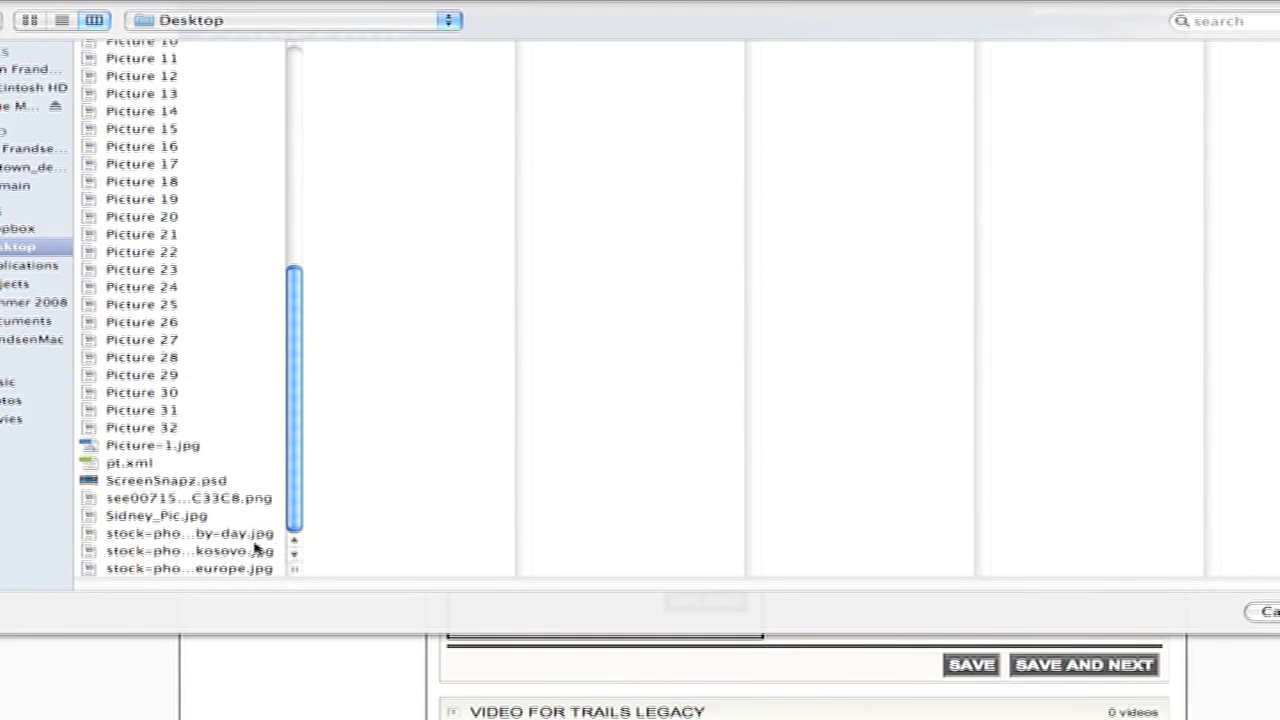
double_click(161, 516)
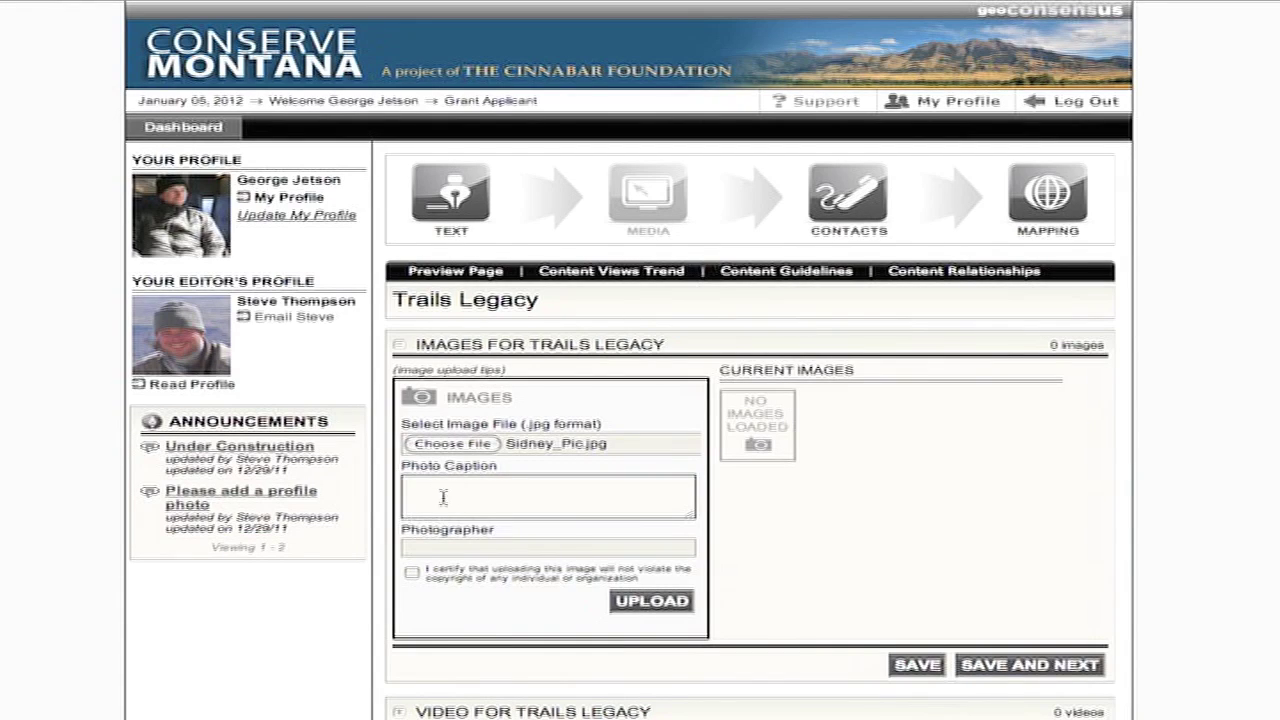
Step: Certify the image's copyright, upload Sidney_Pic.jpg, and collapse the Images section
click(650, 601)
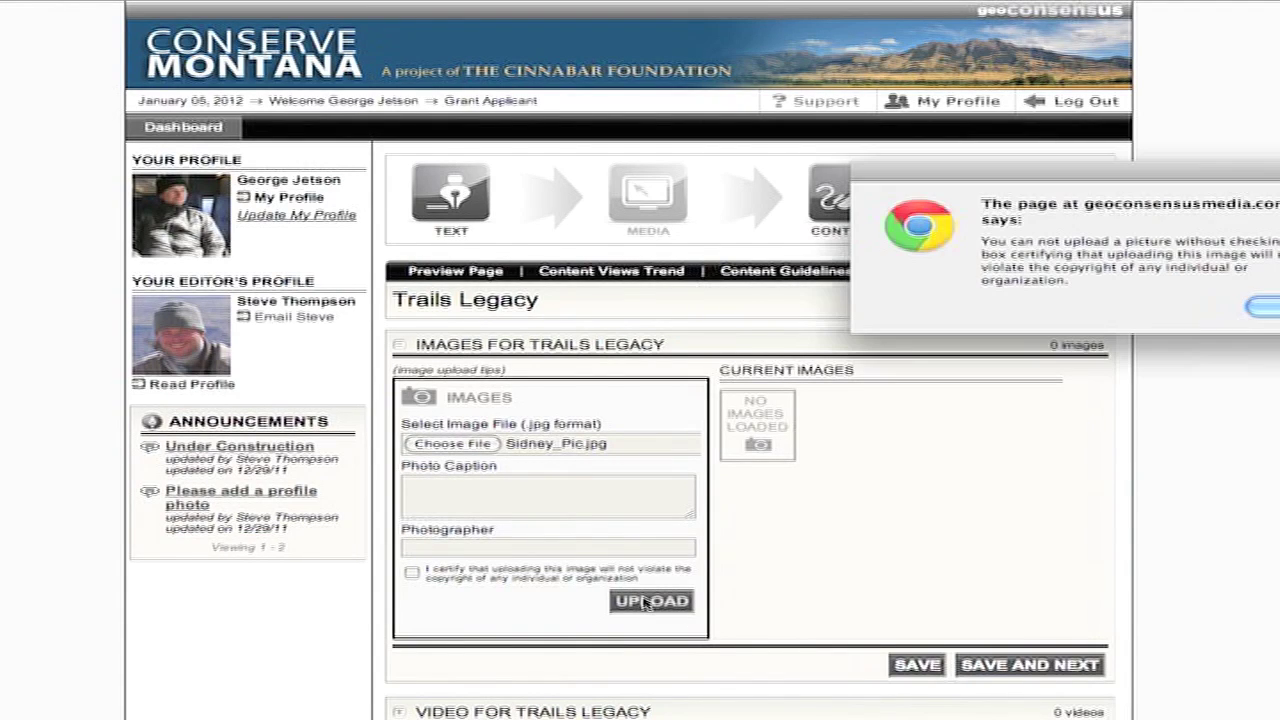
click(1265, 308)
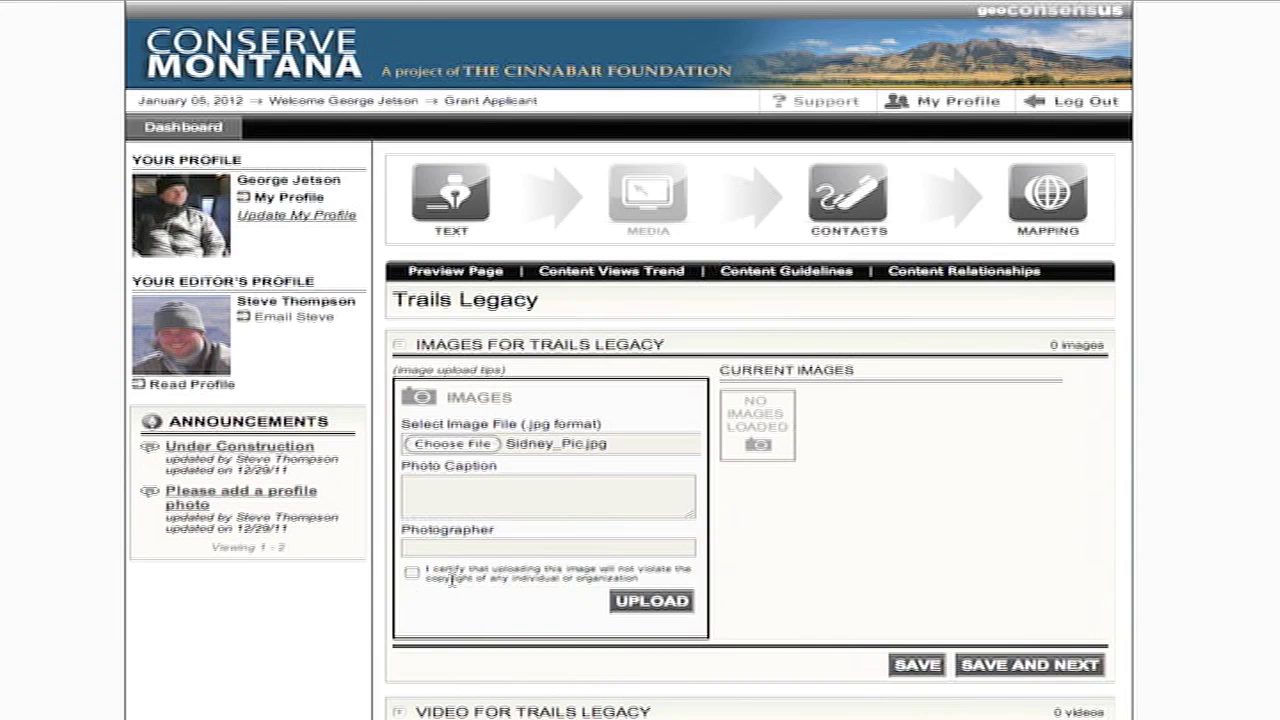
click(412, 573)
click(650, 601)
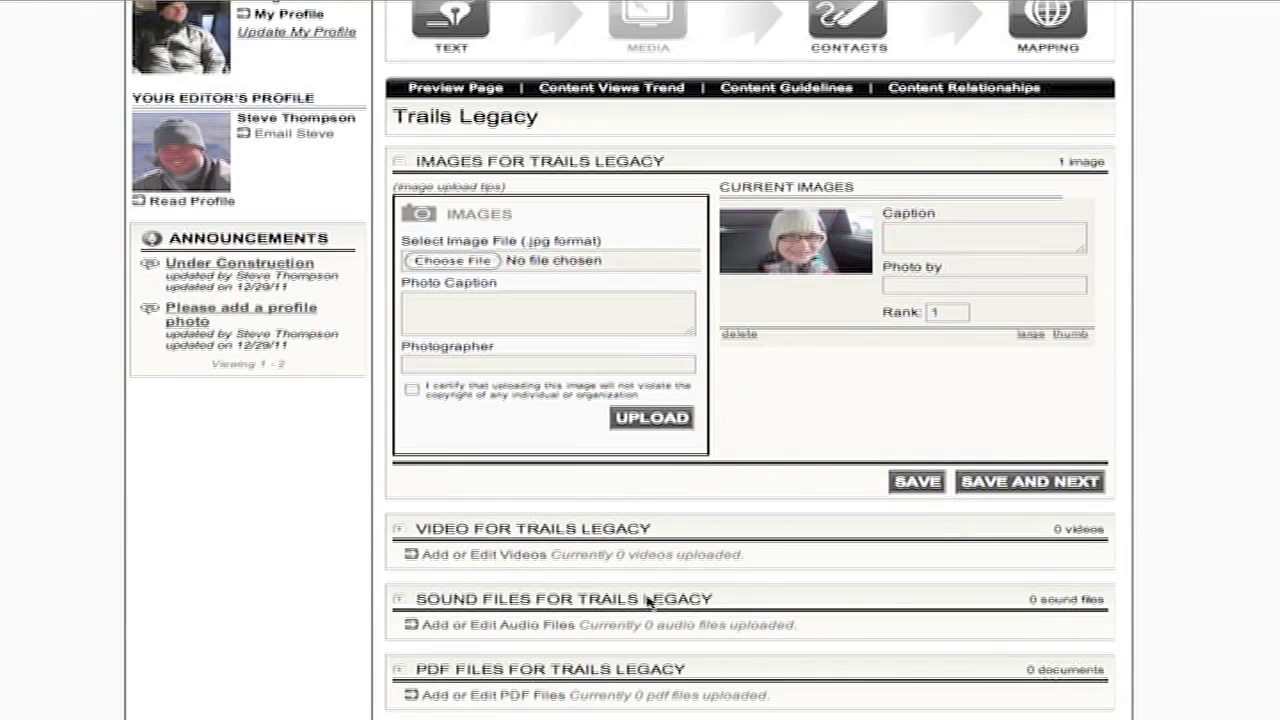
click(453, 310)
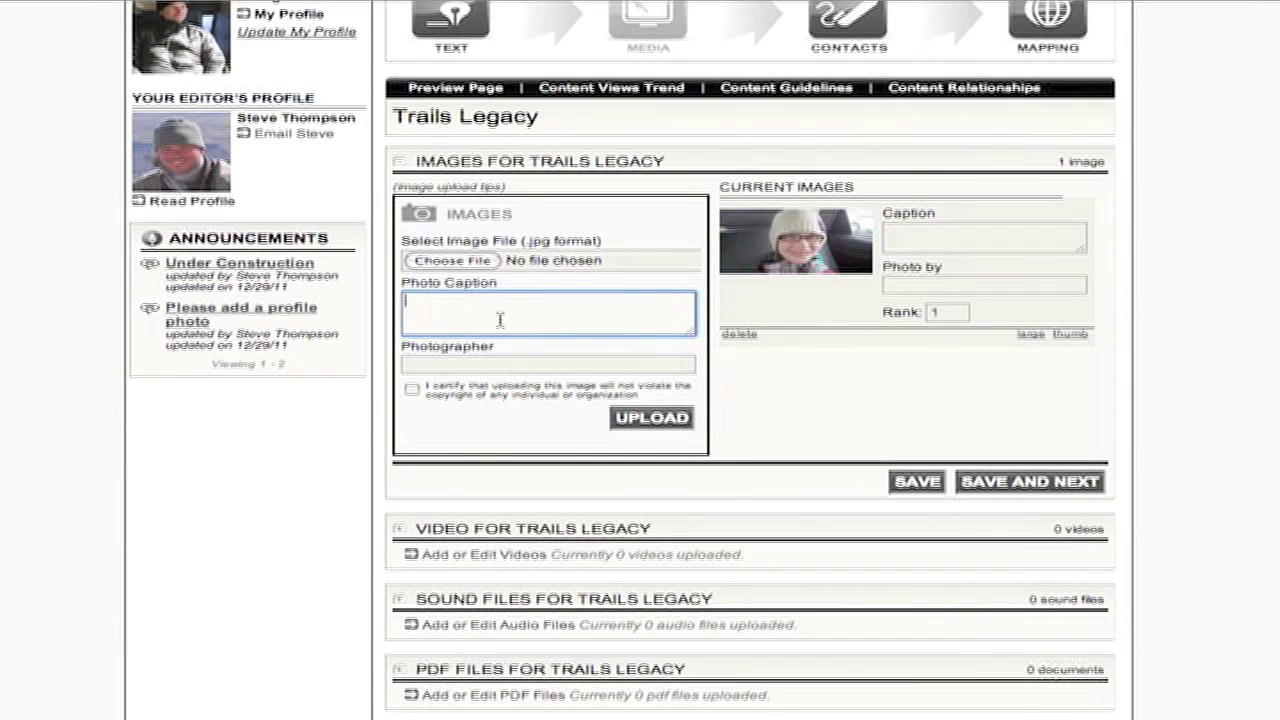
click(399, 162)
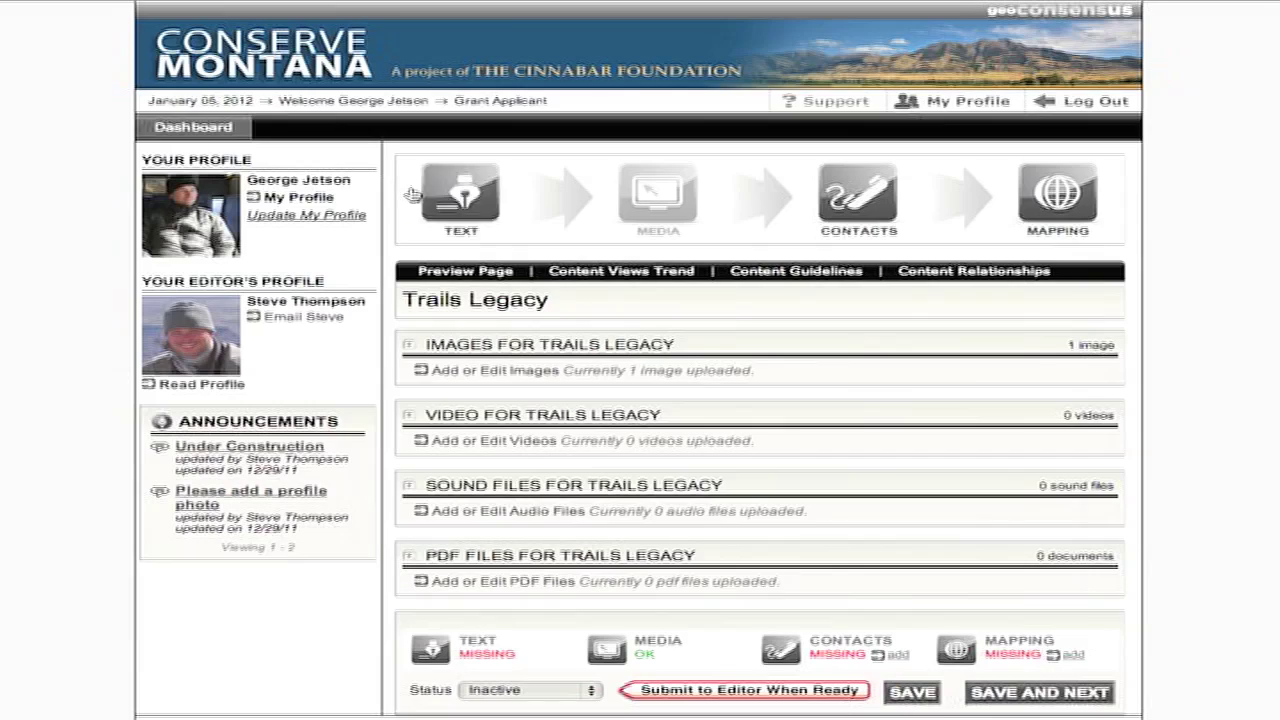
Step: Look over and collapse the Video section, then open the Trails Legacy contacts page
click(408, 416)
click(427, 576)
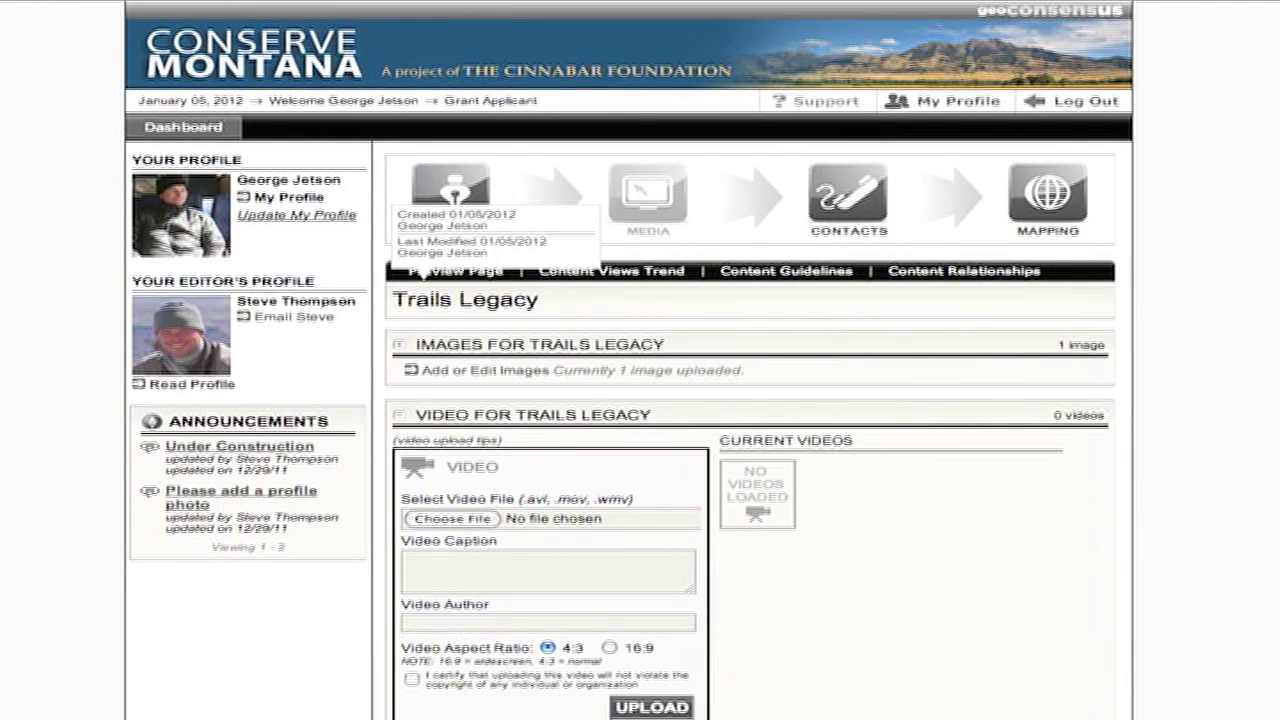
scroll(608, 400, down, 2)
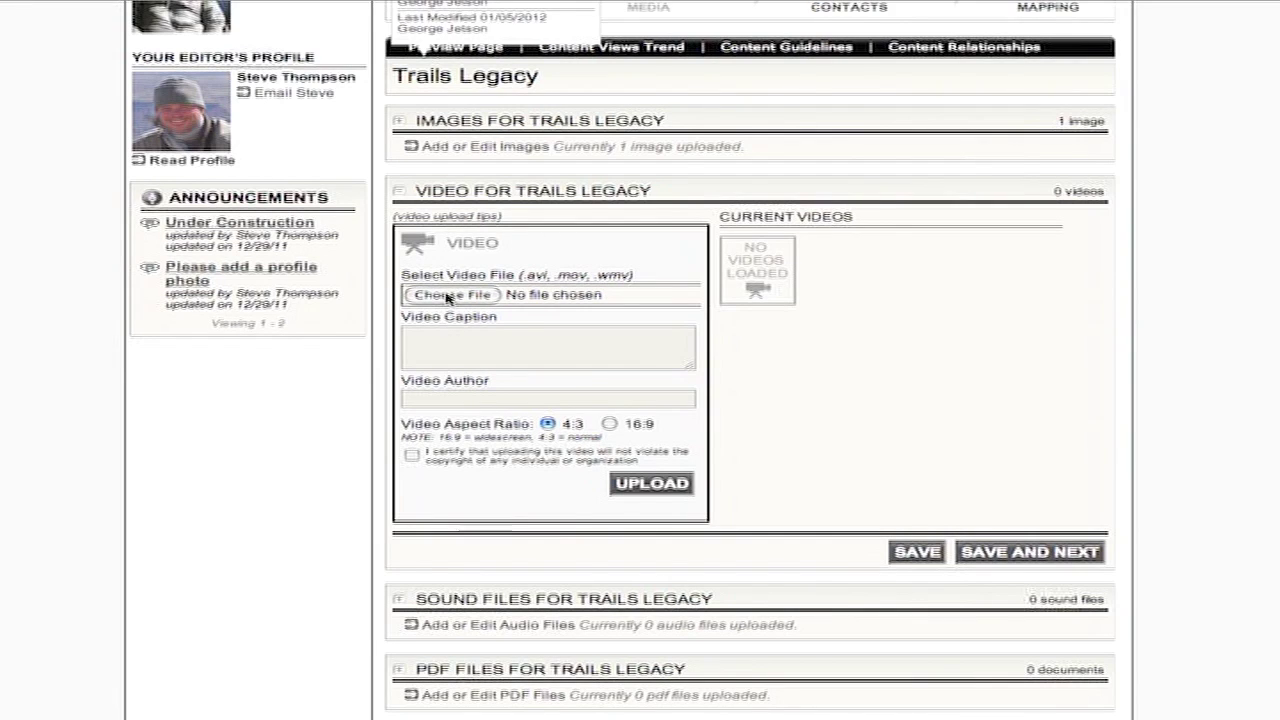
click(399, 196)
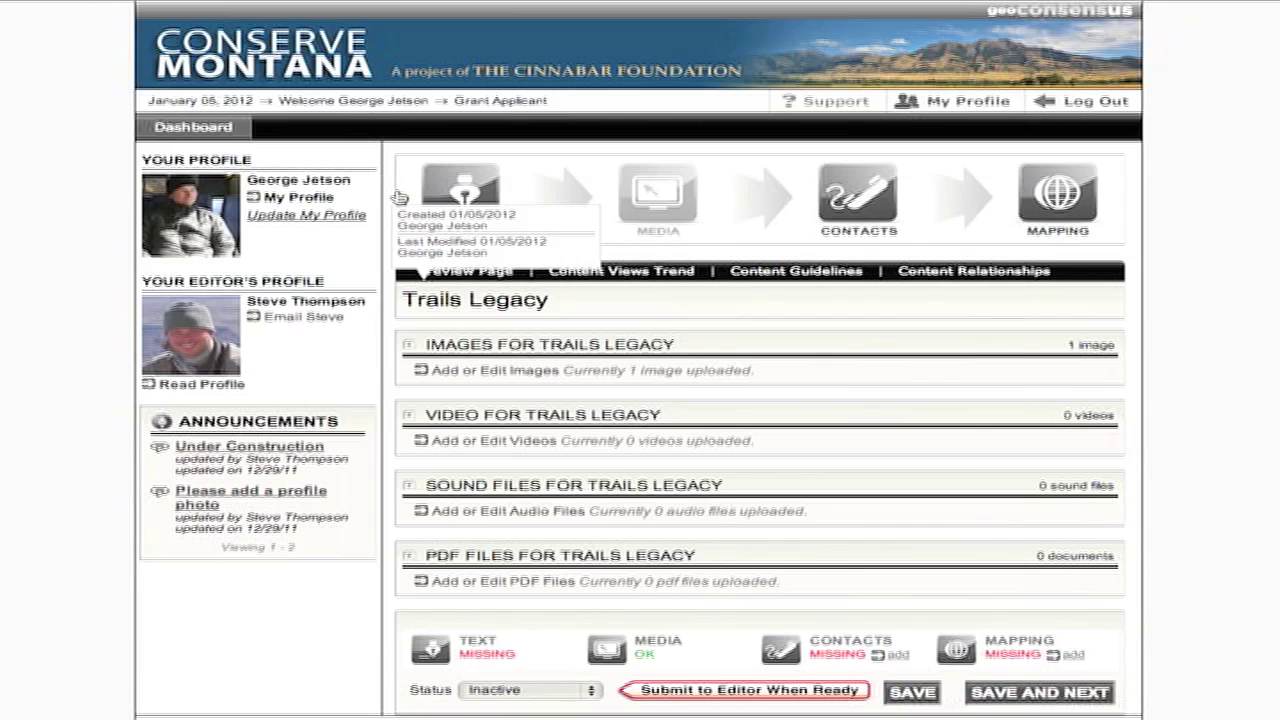
click(853, 221)
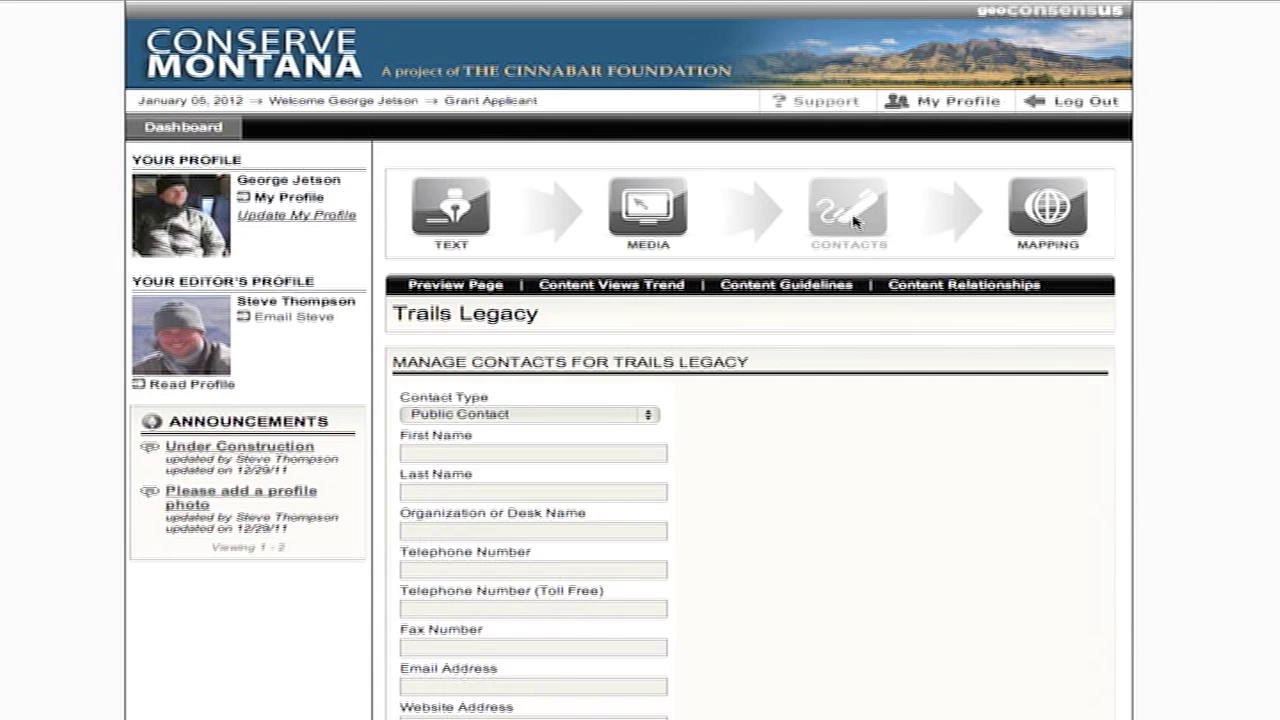
Step: Tick the Conservation Education, Trails, Parks and Public Access, and Water Quality & Fish collections
click(477, 456)
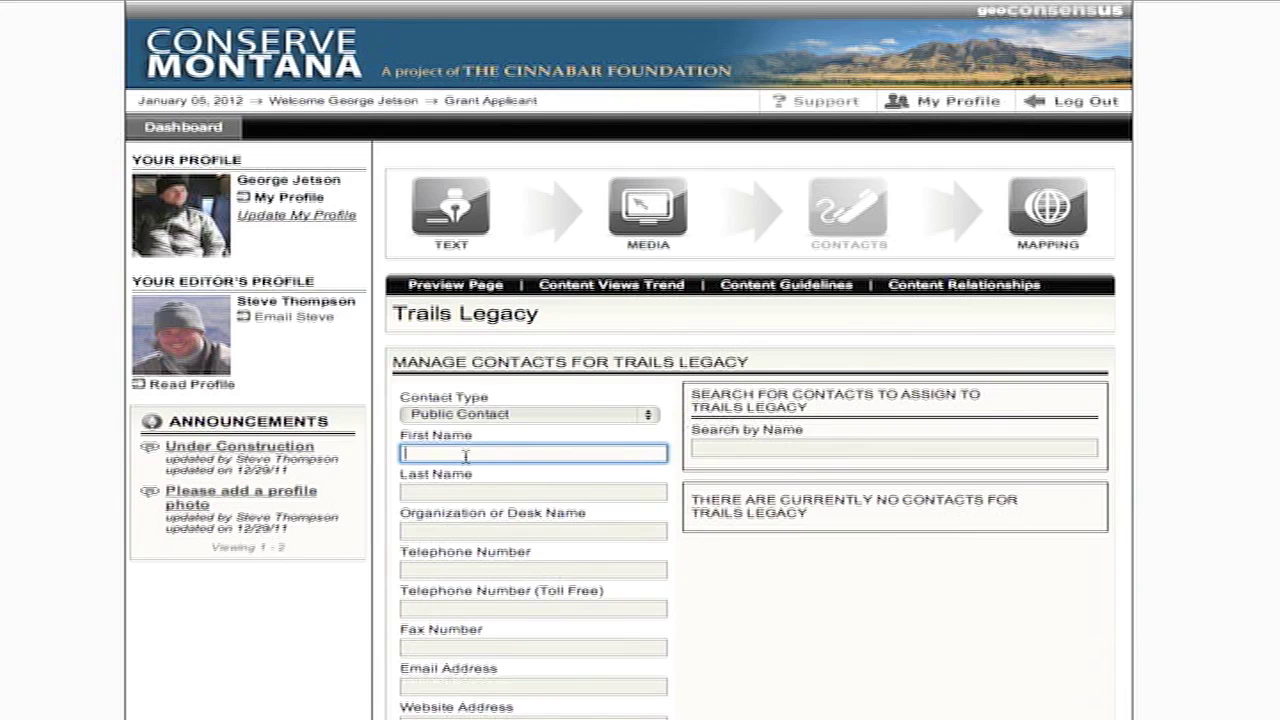
scroll(465, 456, down, 6)
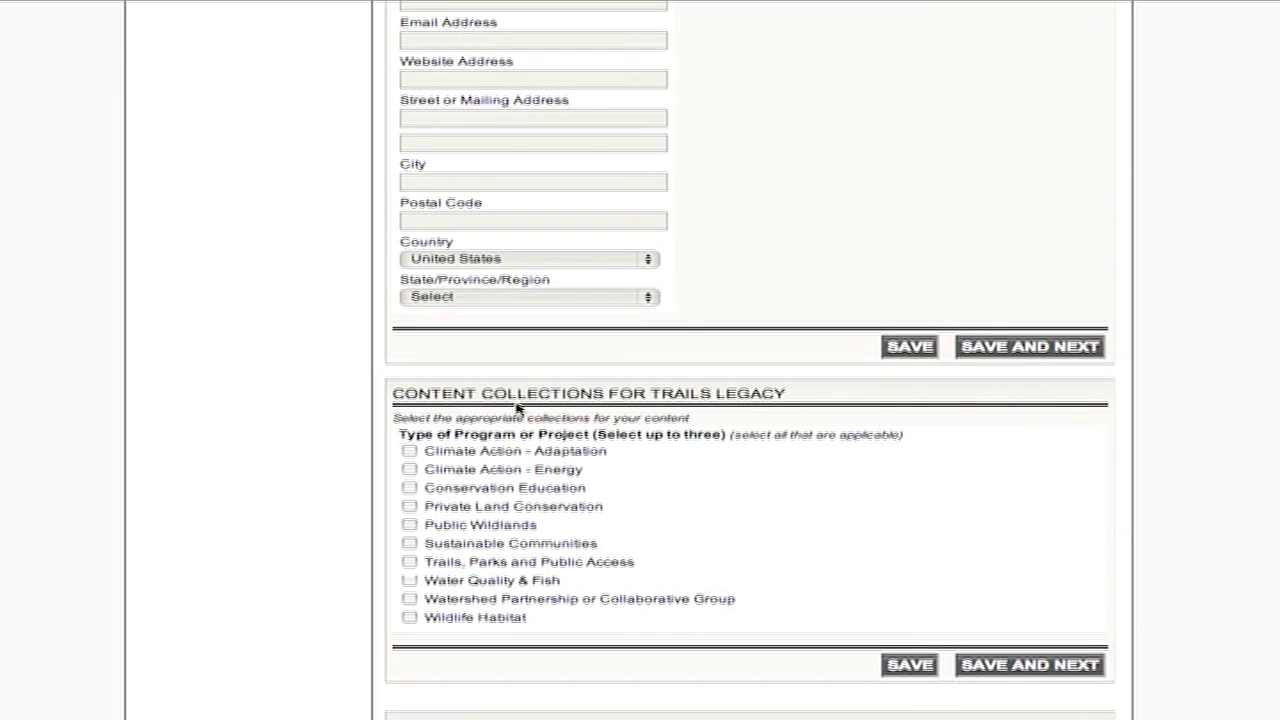
click(410, 489)
click(412, 563)
click(410, 582)
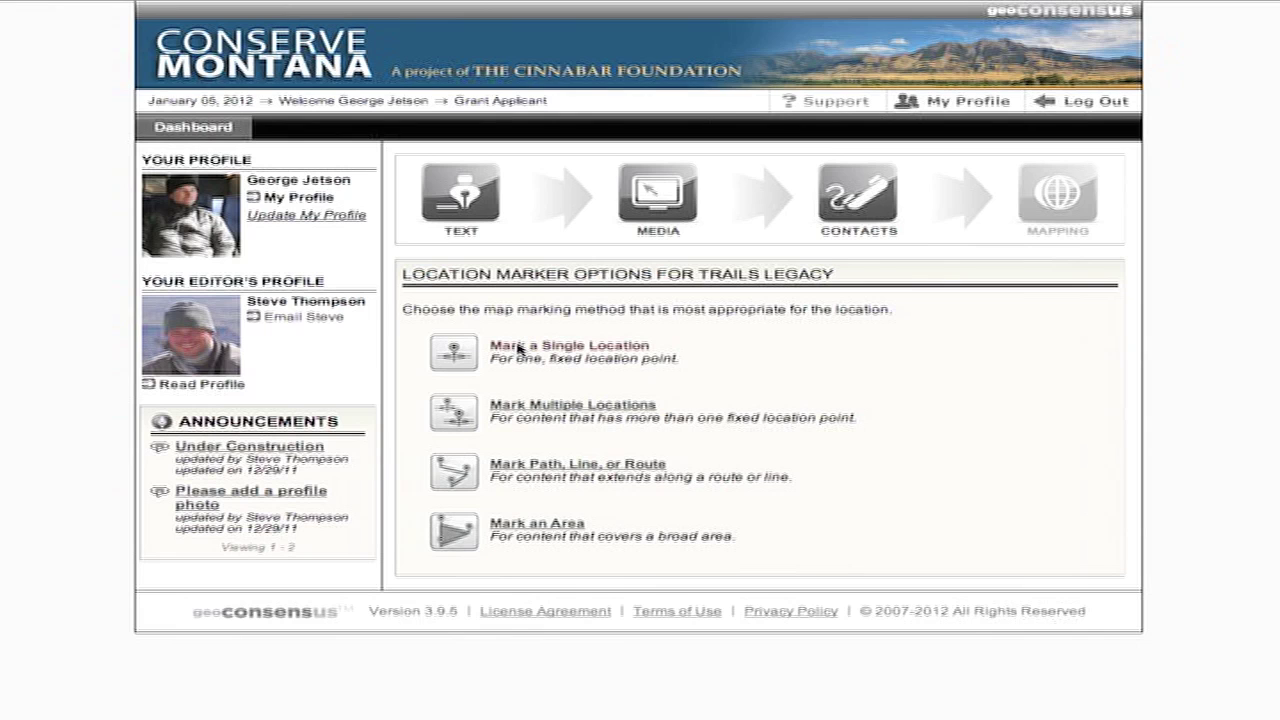
Step: Choose Mark a Single Location and zoom the map in around Lewistown
click(519, 347)
scroll(658, 403, down, 5)
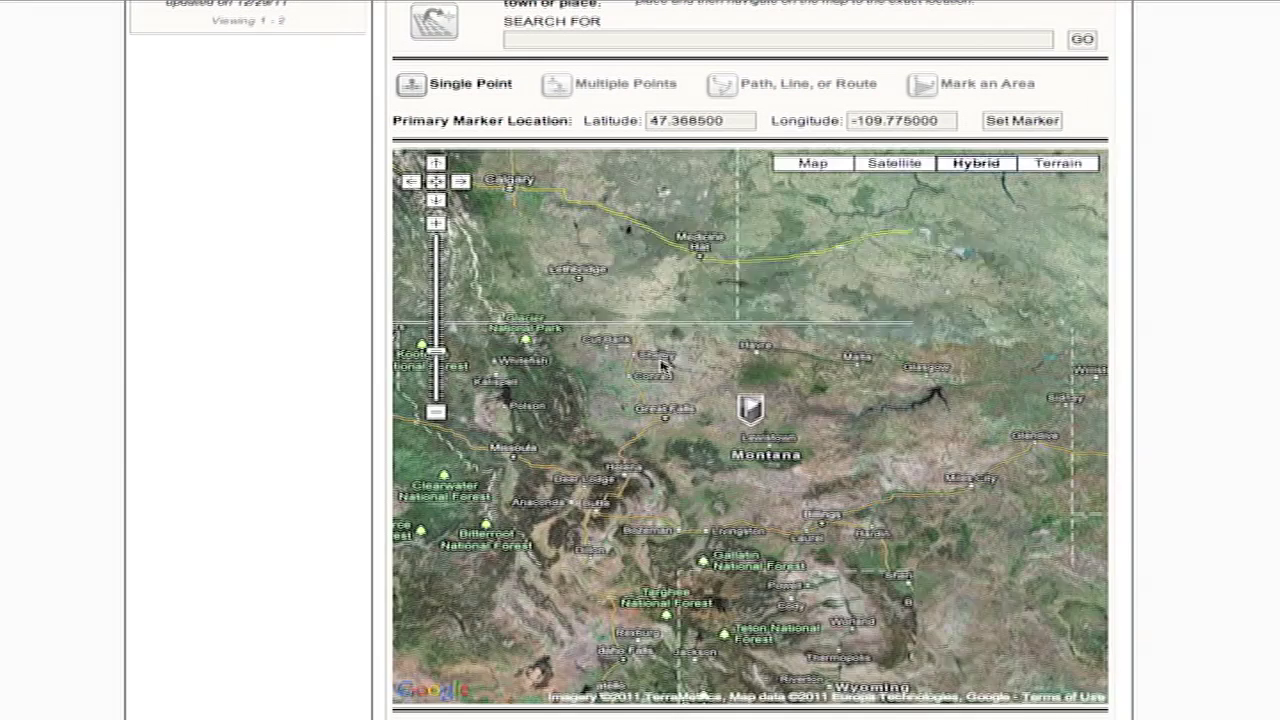
double_click(437, 221)
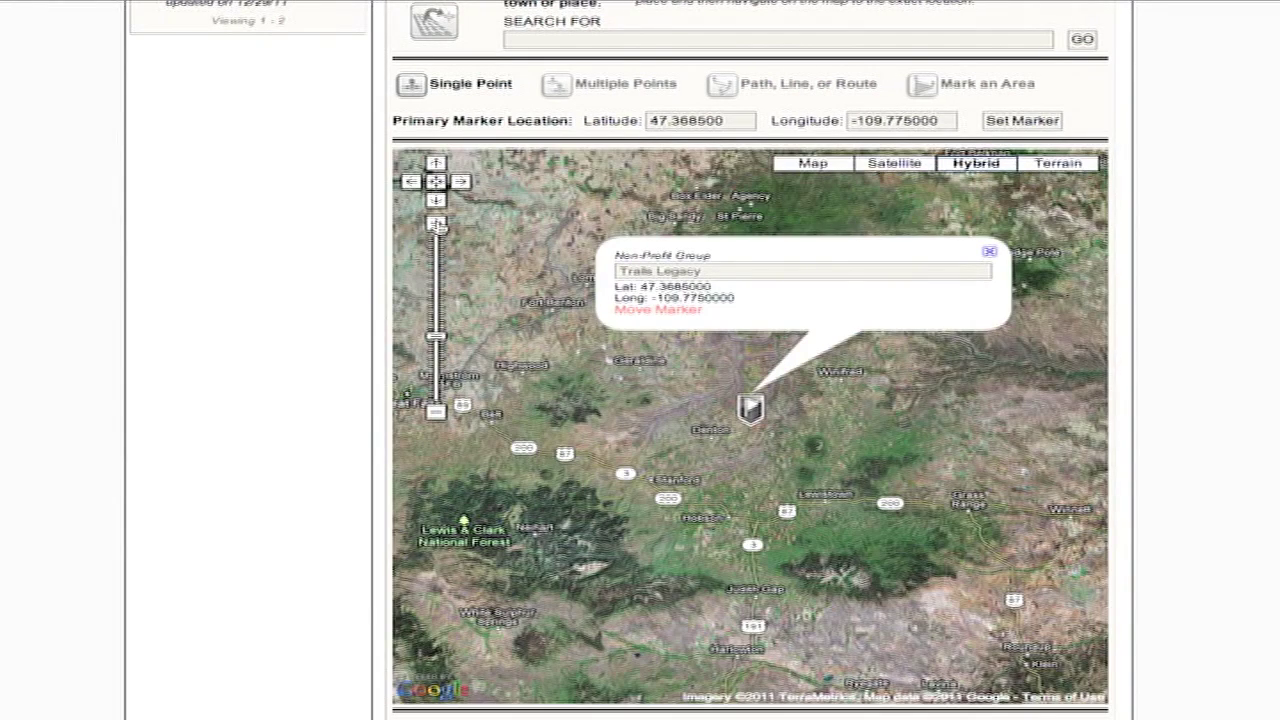
click(437, 223)
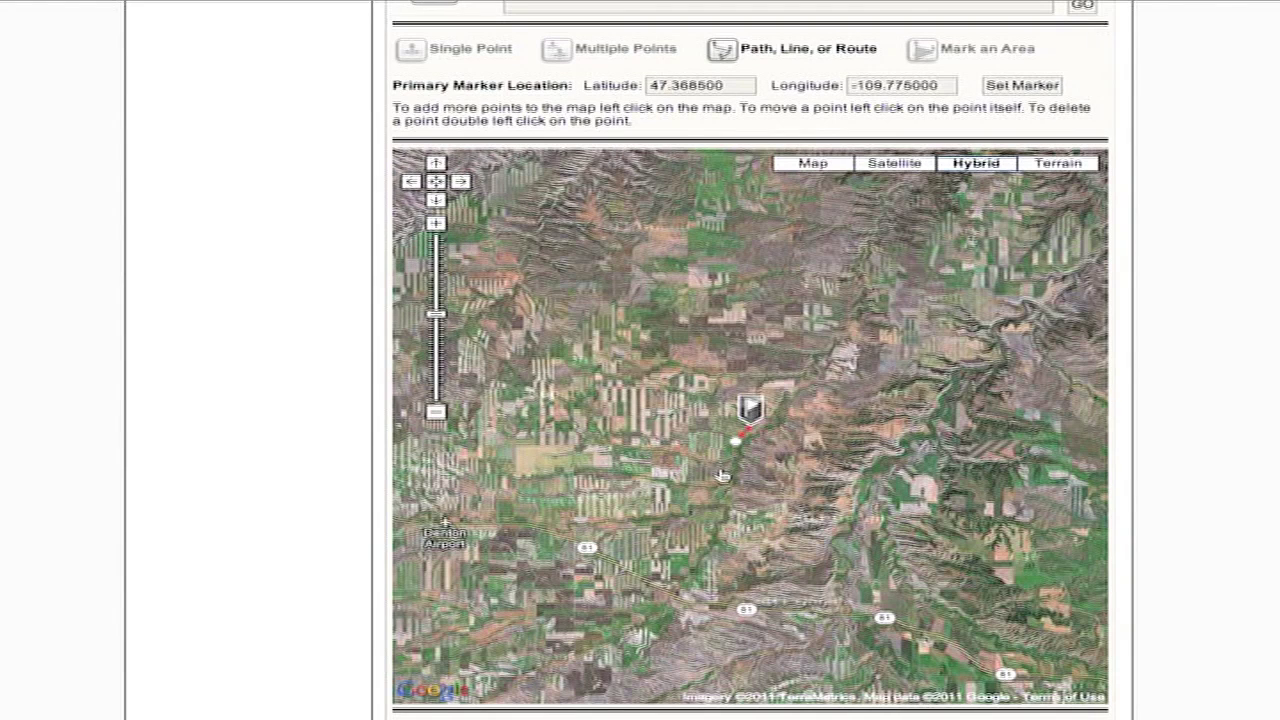
Step: Trace the Trails Legacy path with four points running down-left on the map
click(722, 473)
click(710, 505)
click(697, 516)
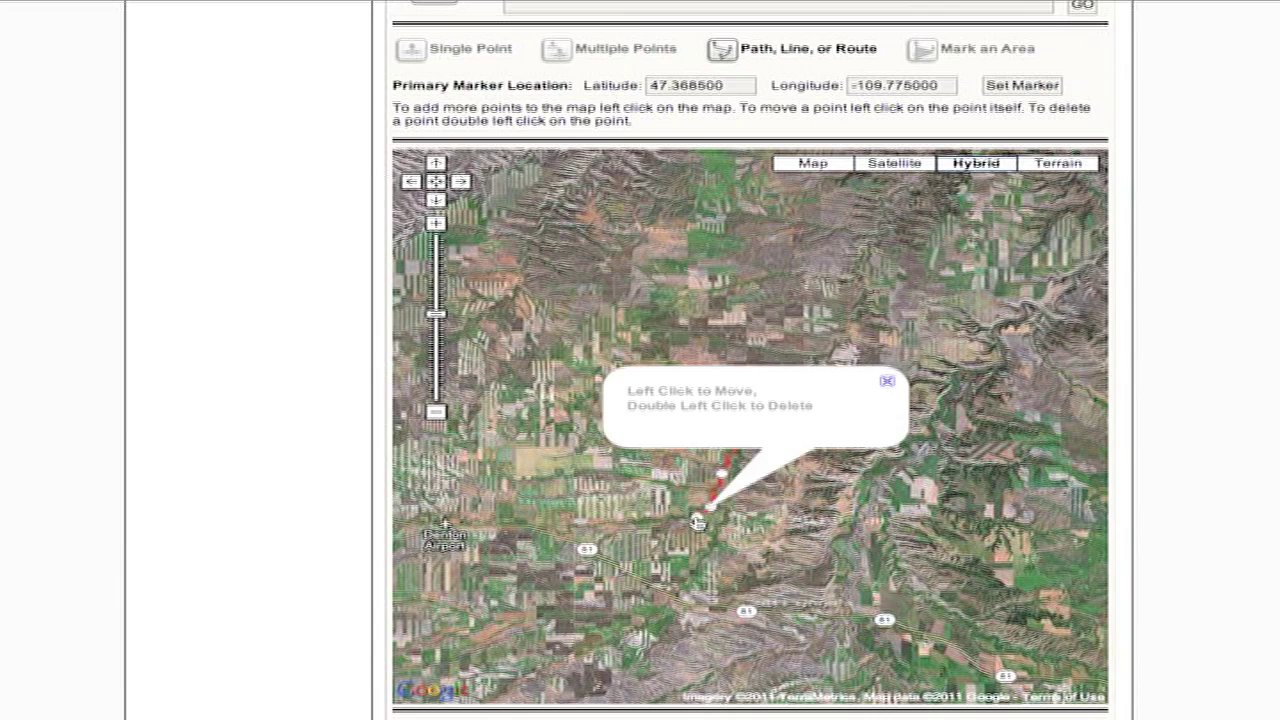
click(684, 521)
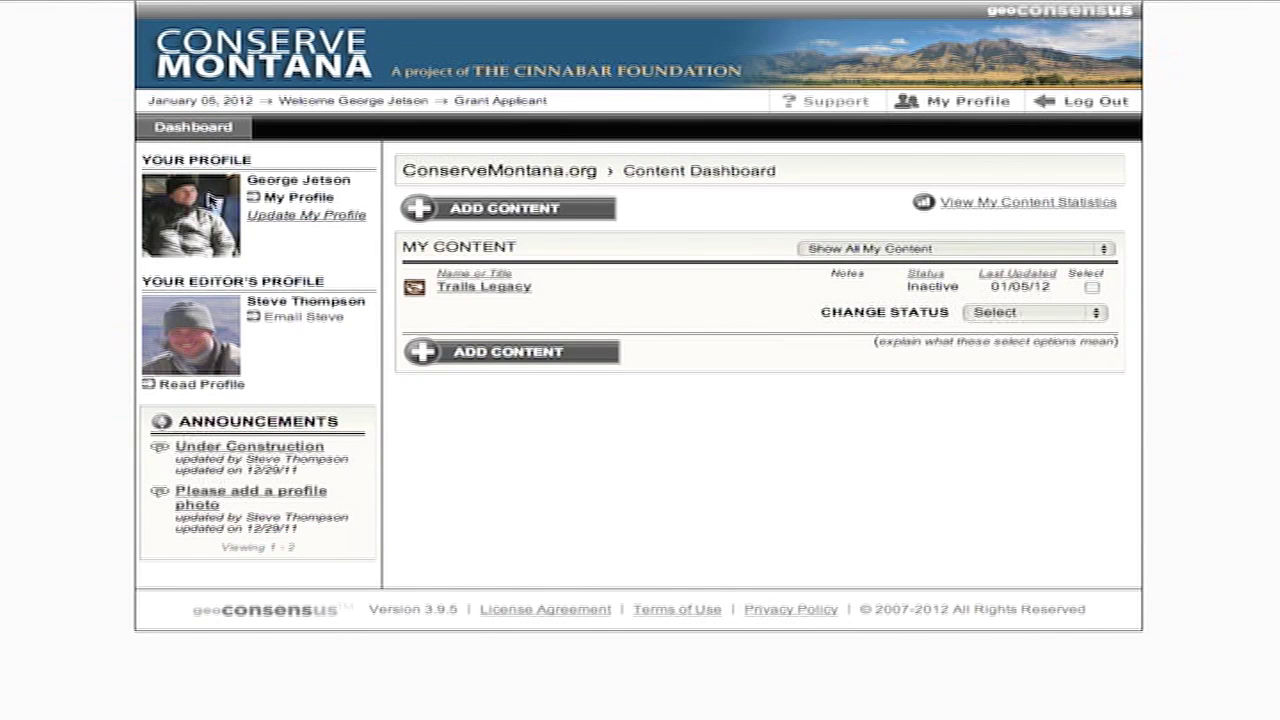
Step: Change Trails Legacy's Status dropdown to Submit to Editor and save it
click(452, 287)
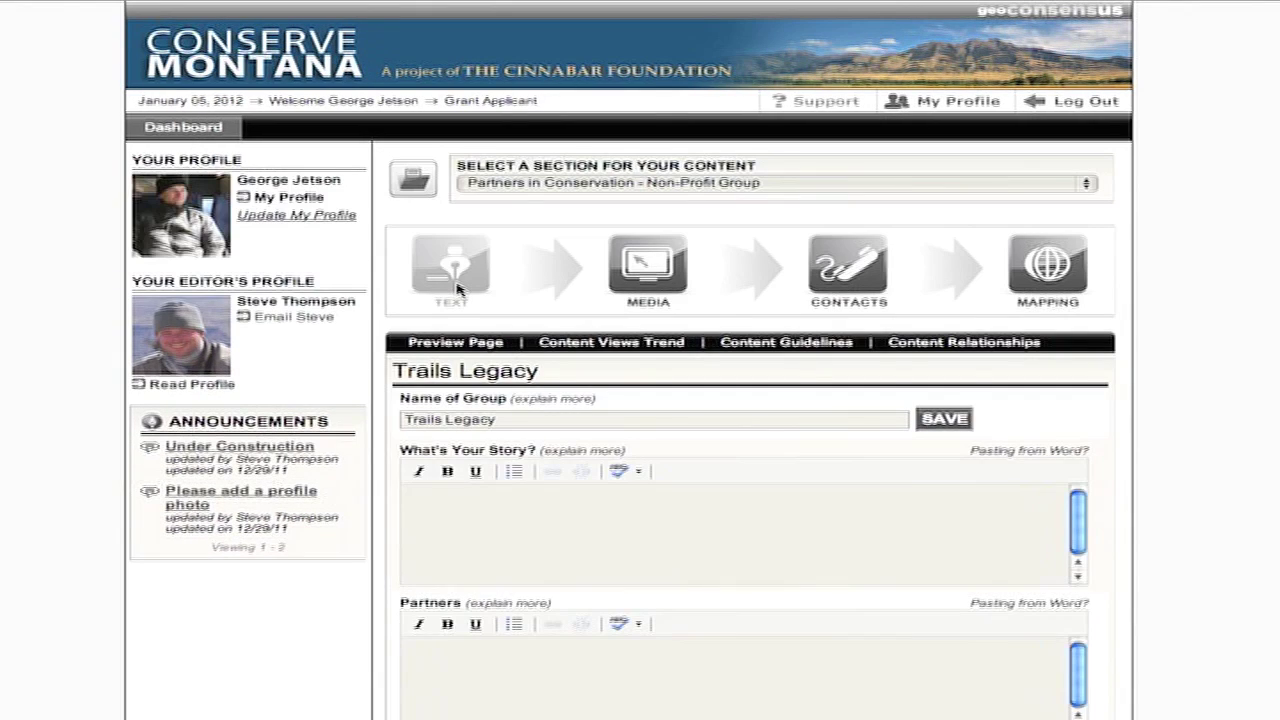
scroll(750, 400, down, 6)
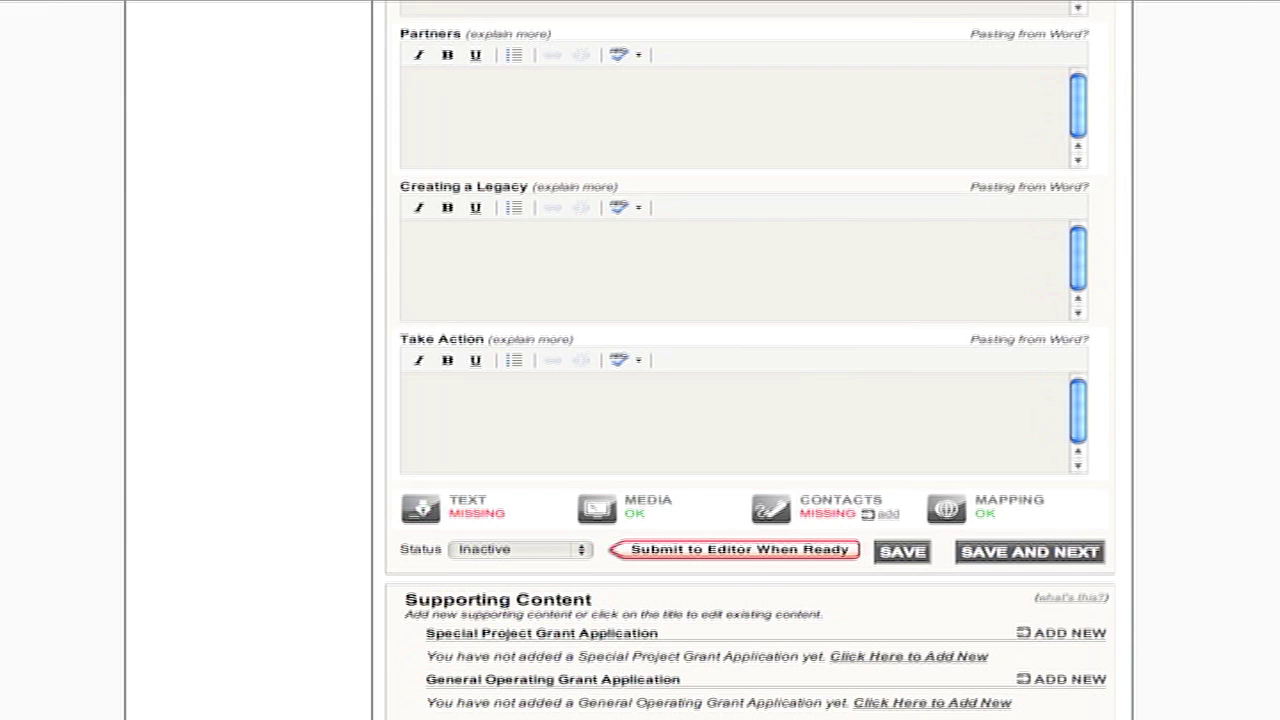
scroll(750, 360, up, 3)
scroll(750, 360, down, 1)
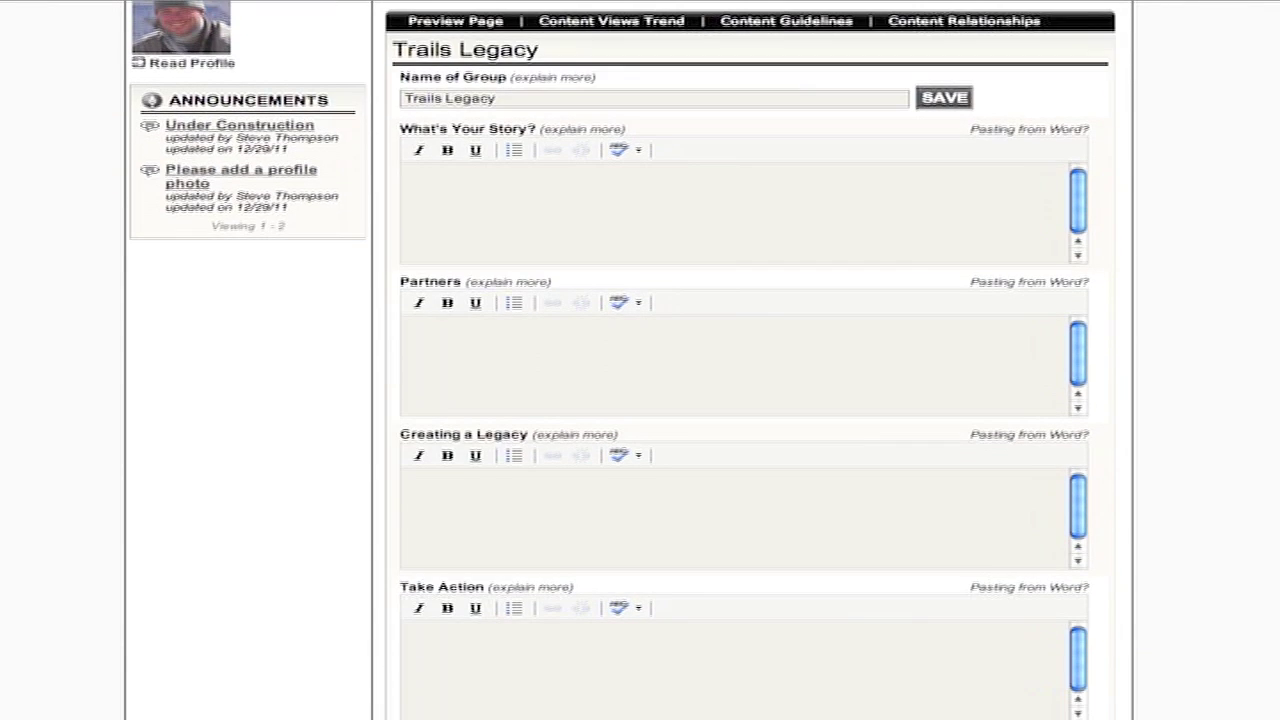
scroll(520, 600, down, 1)
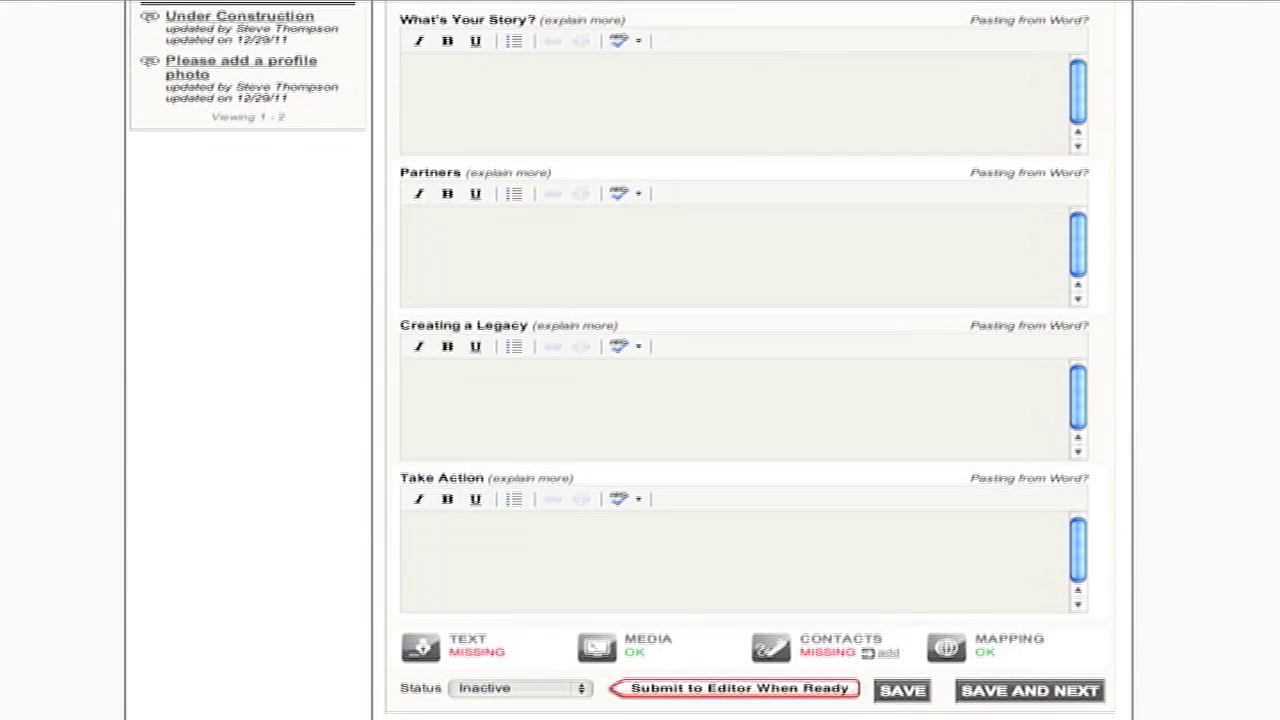
click(580, 689)
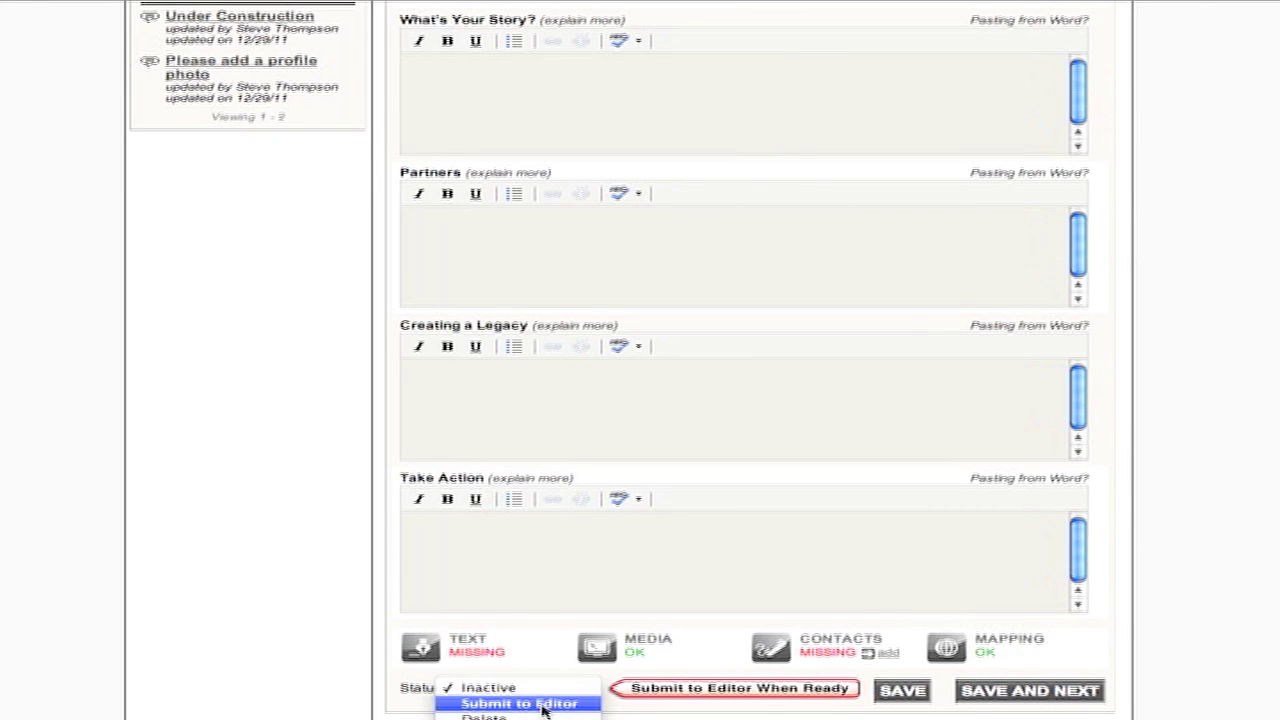
click(545, 704)
click(905, 693)
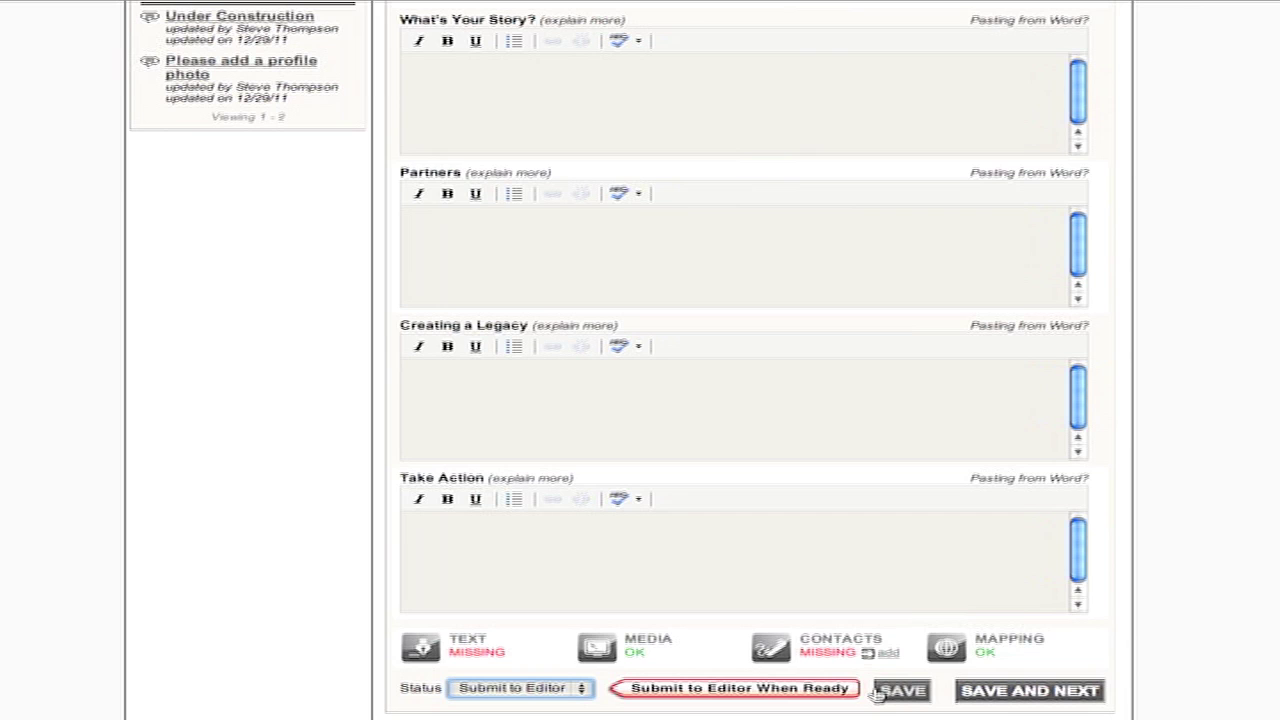
click(878, 692)
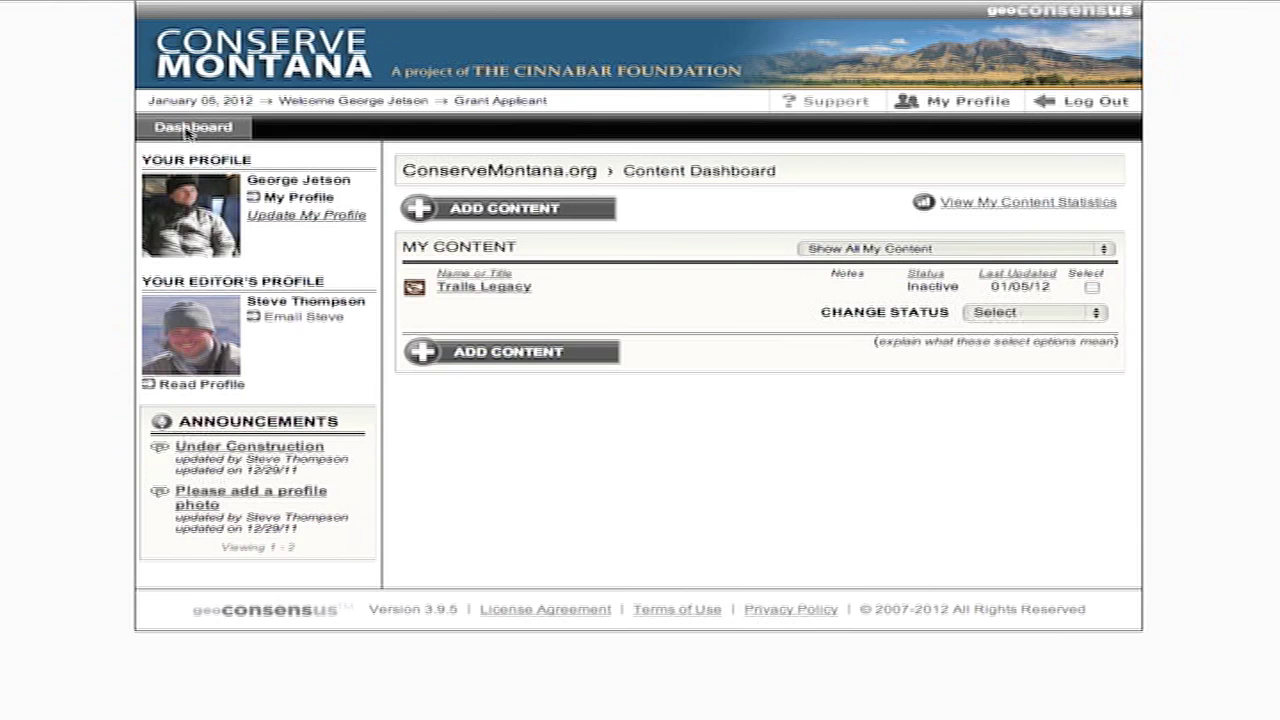
Step: From Trails Legacy's text step, add a new Special Project Grant Application under Supporting Content
click(457, 288)
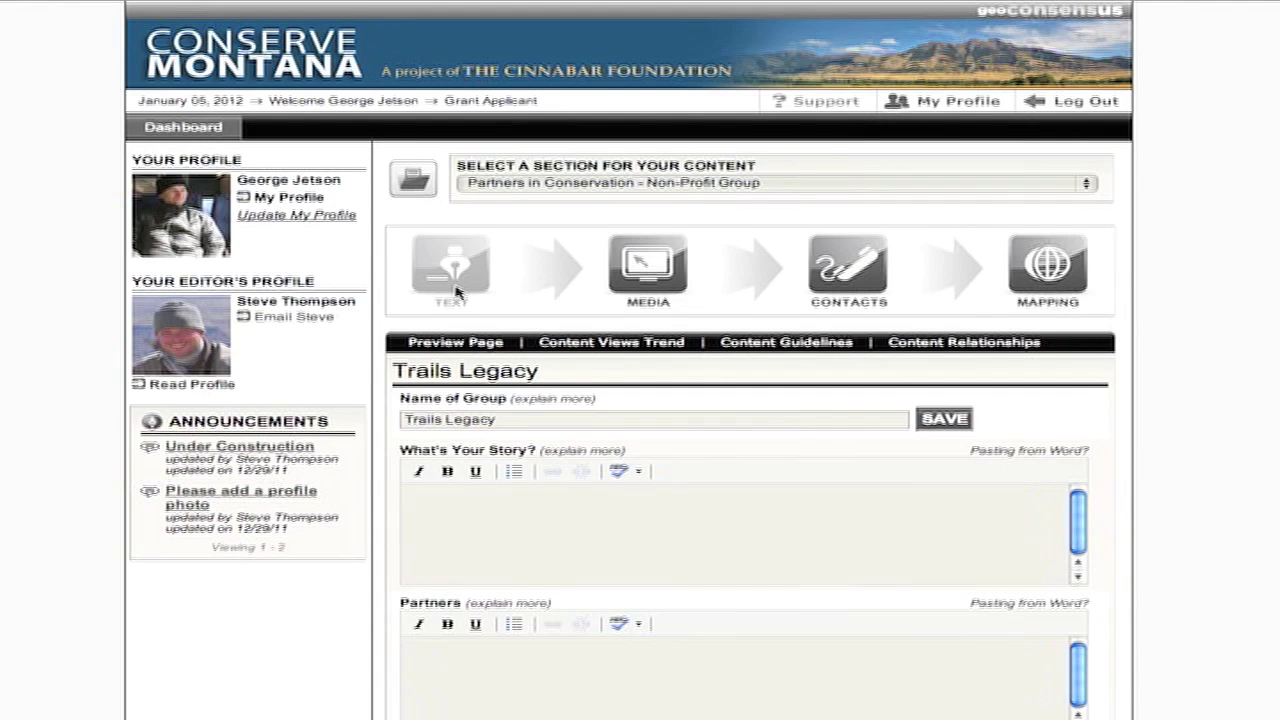
click(442, 262)
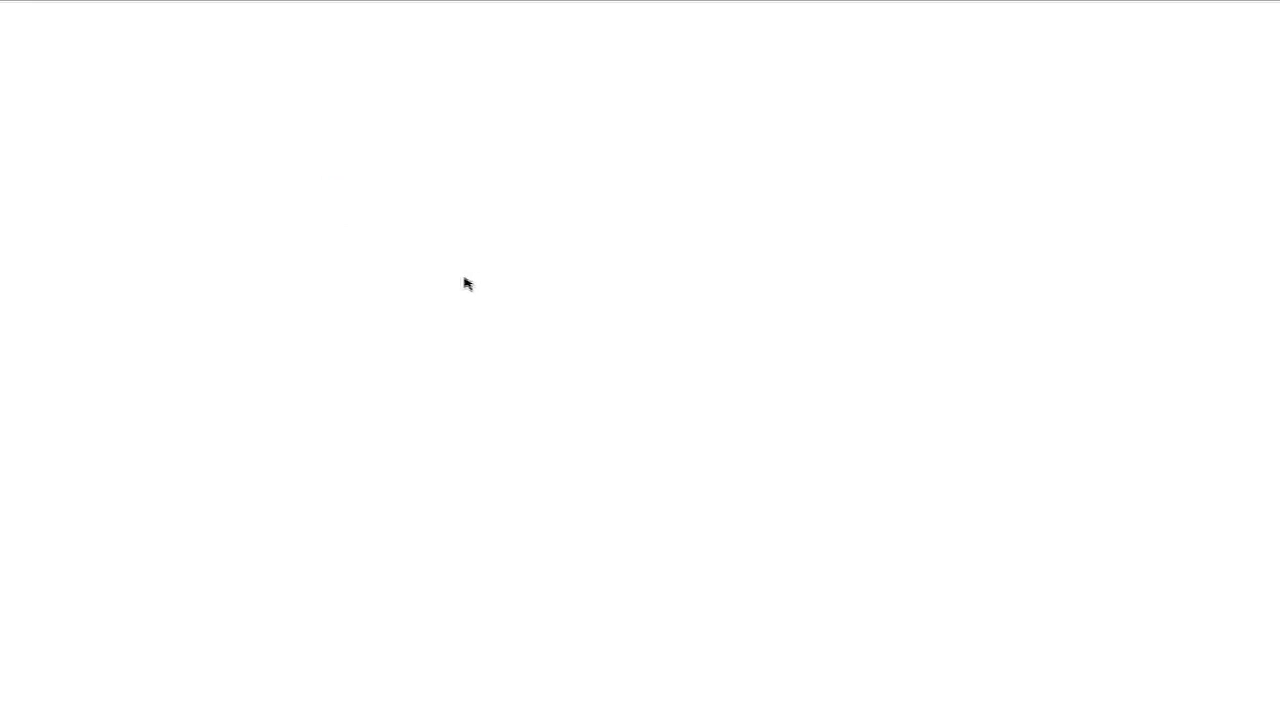
scroll(750, 400, down, 6)
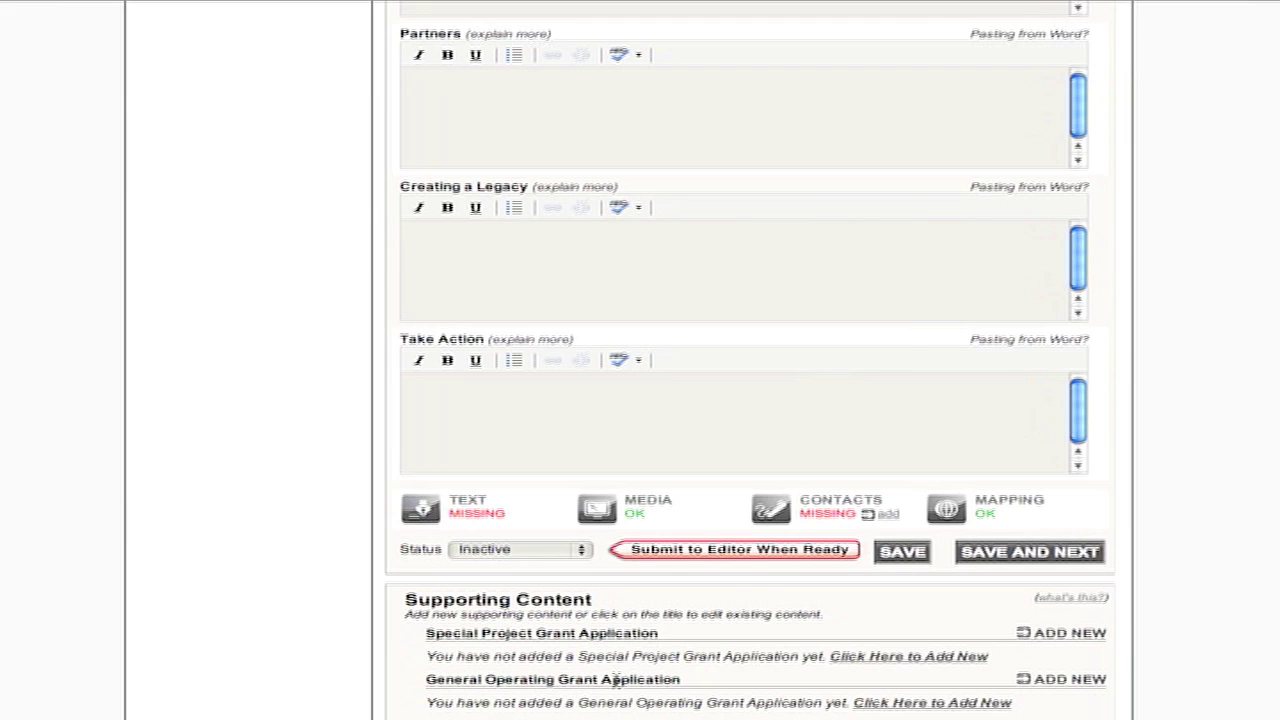
click(1050, 636)
Step: Look over the grant form's Name of Group and Current Proposal Summary fields unfilled, then return to Trails Legacy
click(527, 375)
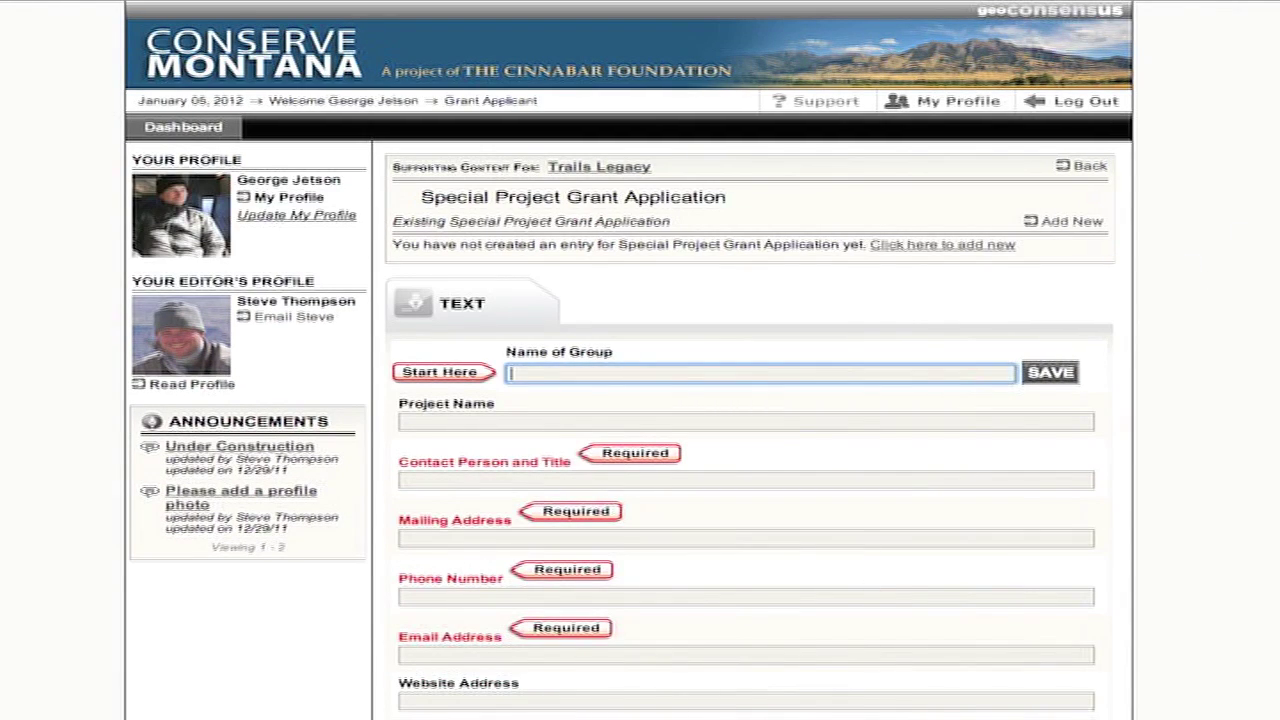
scroll(1210, 252, down, 1)
scroll(1250, 400, down, 10)
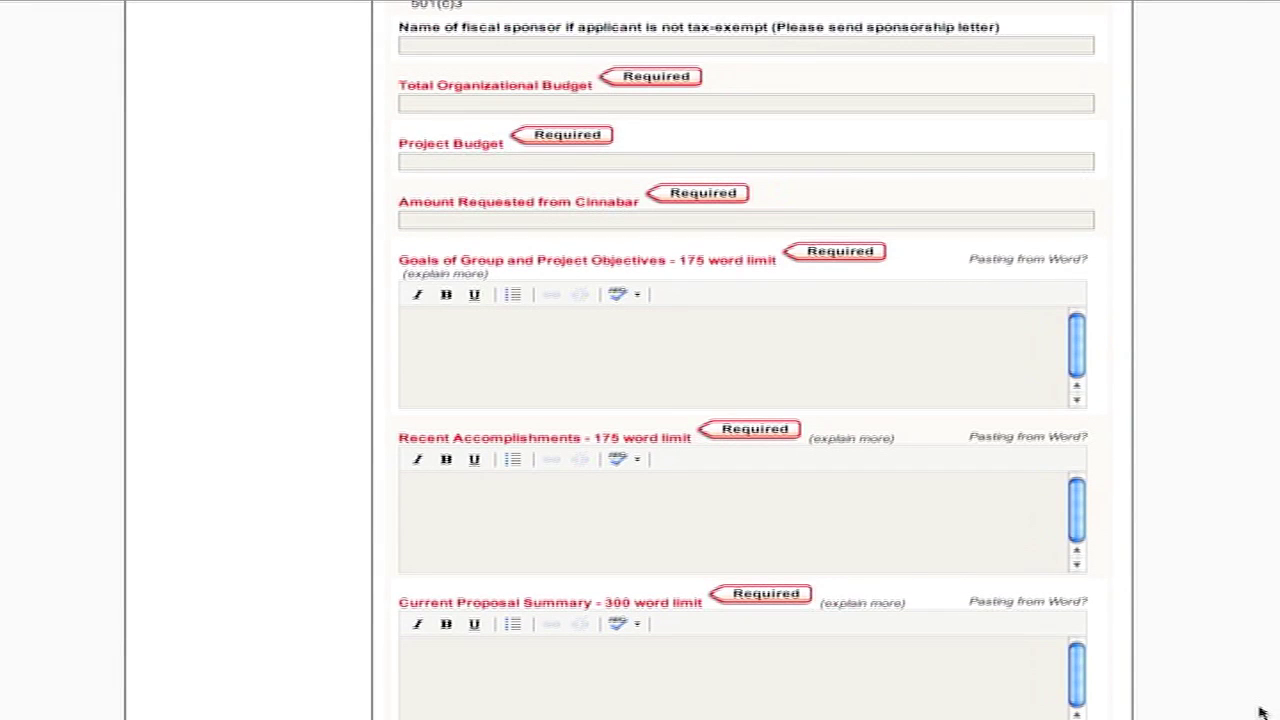
click(1009, 674)
scroll(745, 400, up, 10)
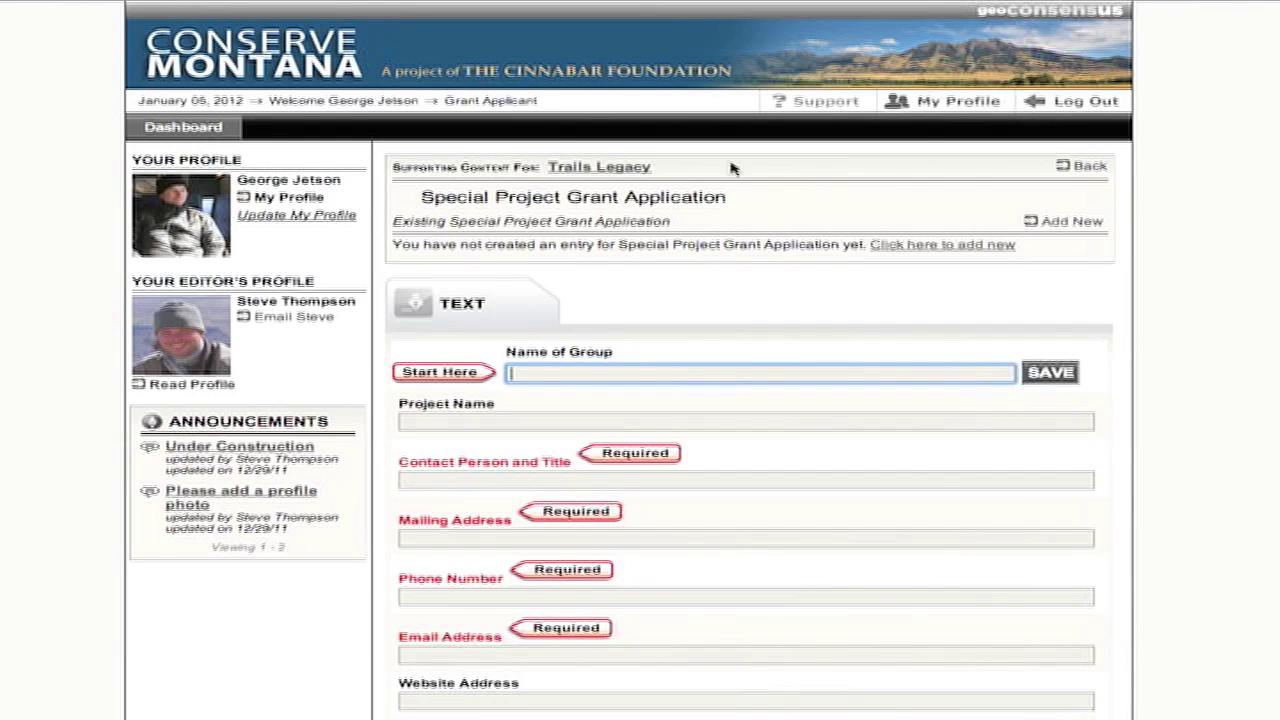
click(600, 168)
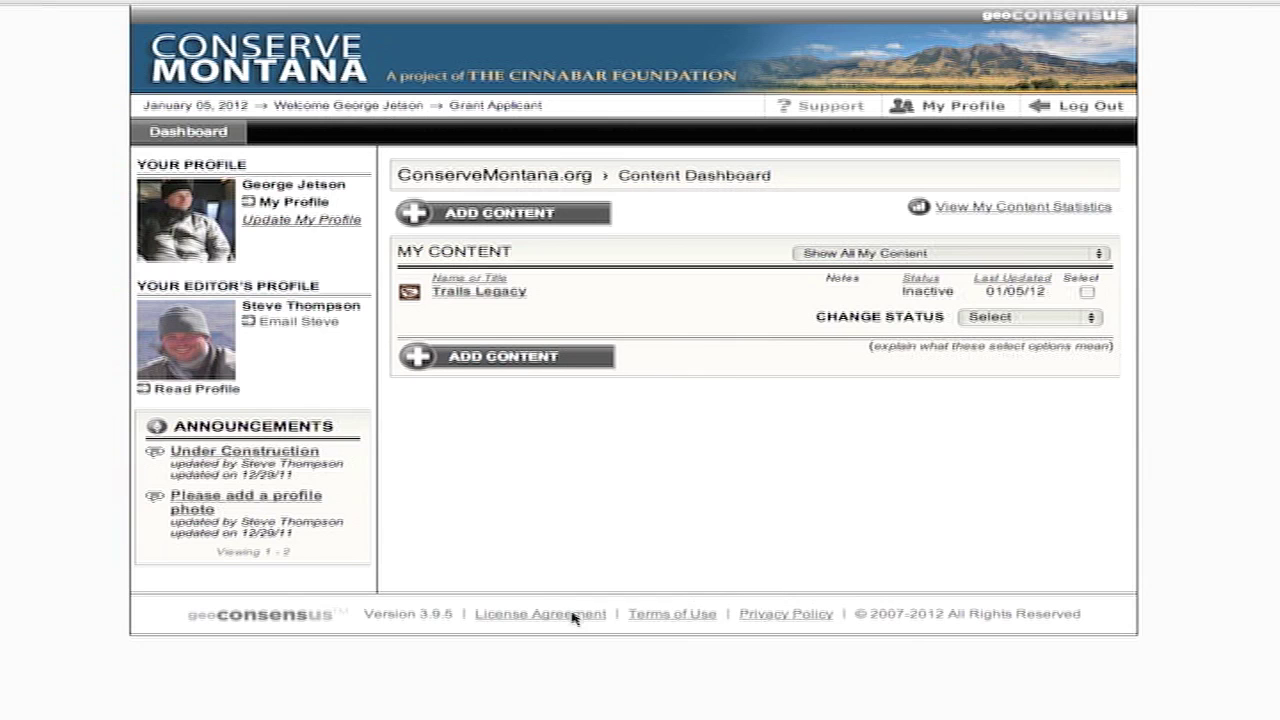
Step: Start new content and browse the sections offered: Blog, Legacies and Projects, Partners in Conservation
click(455, 215)
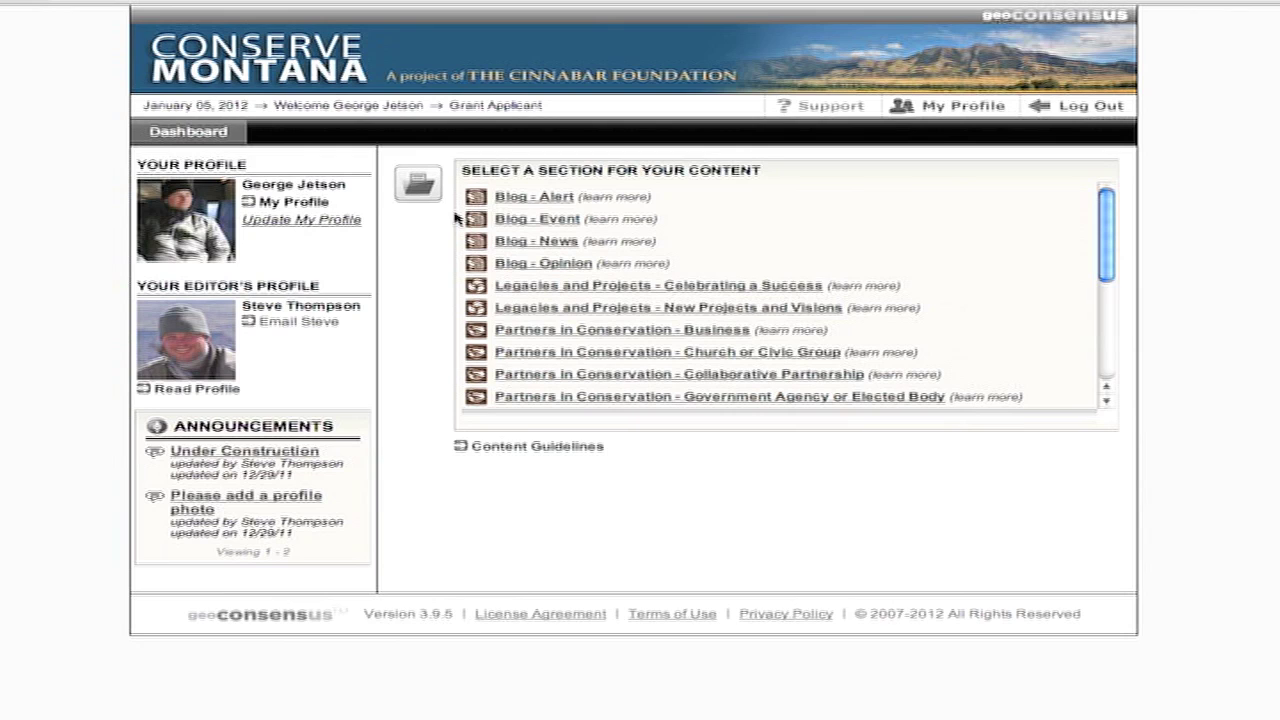
drag(1104, 237, 1105, 245)
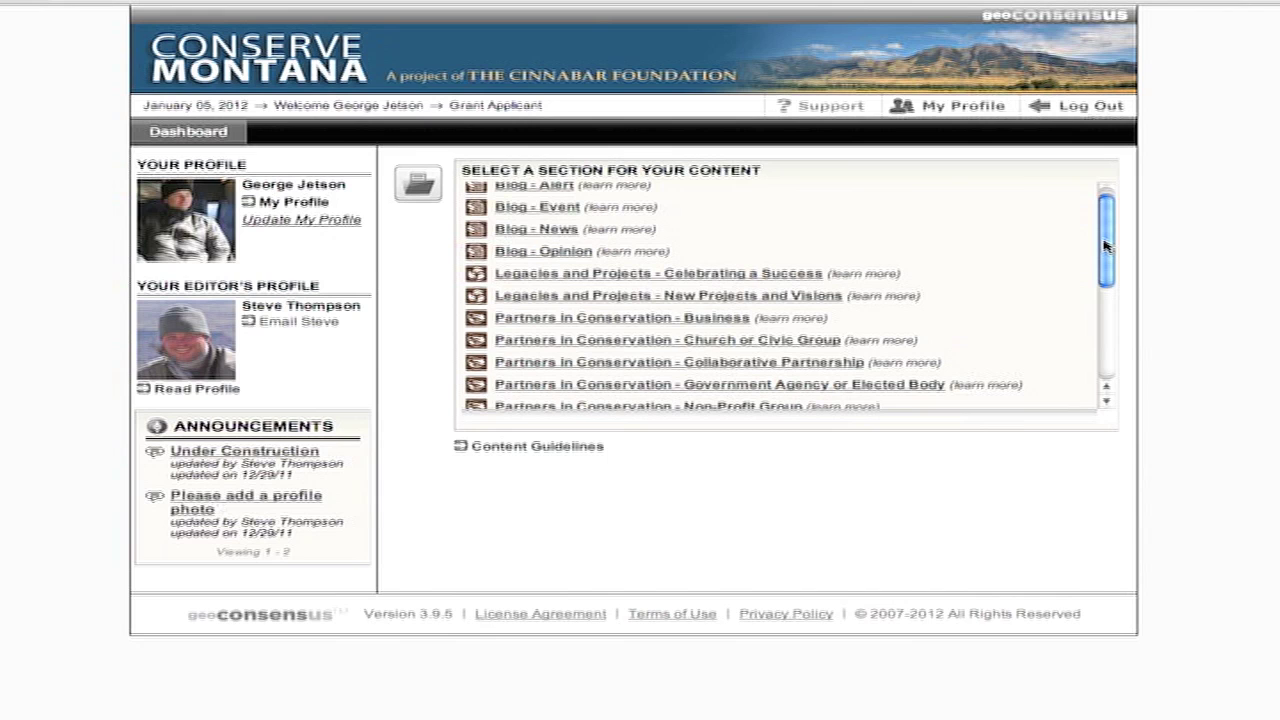
drag(1105, 245, 1104, 332)
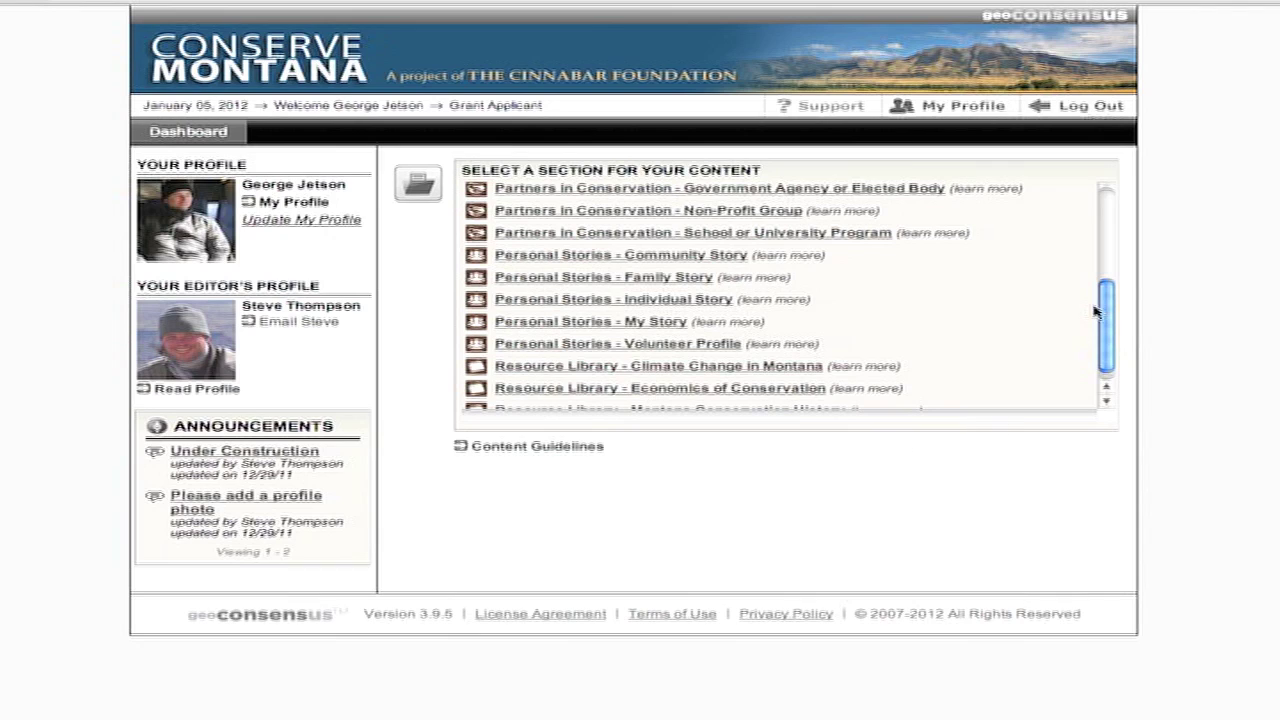
drag(1106, 306, 1108, 222)
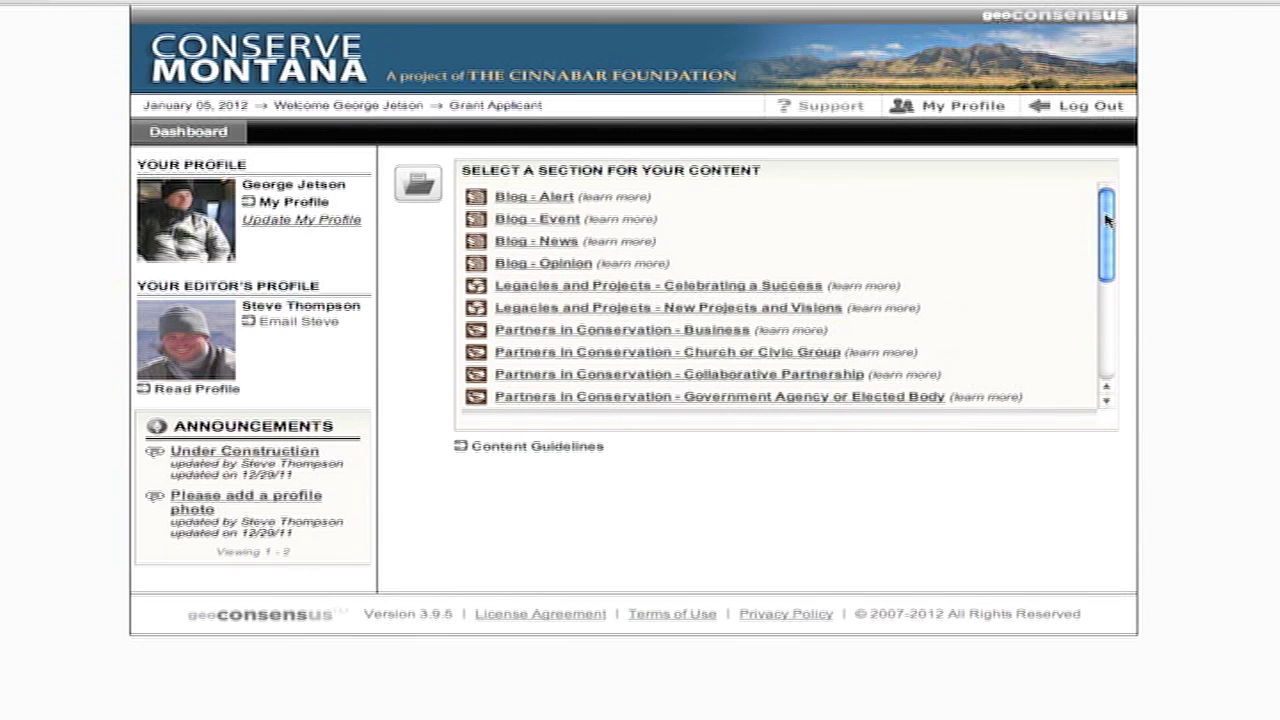